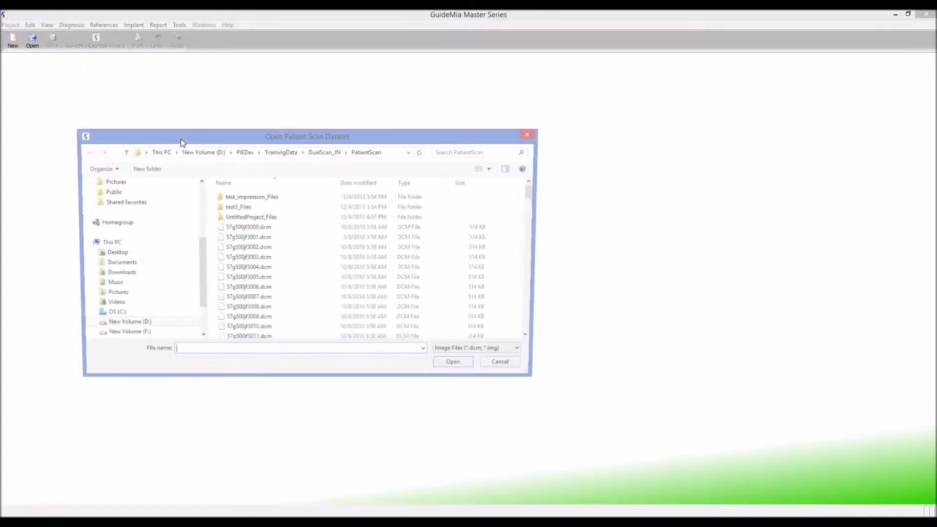
# - Open the patient scan DCM file from DualScan_JN > PatientScan
pyautogui.click(290, 155)
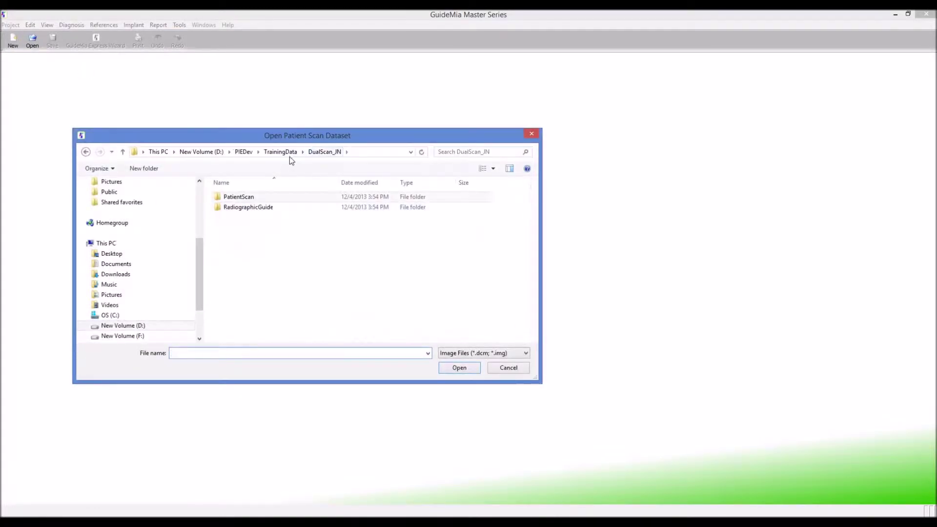
pyautogui.doubleClick(246, 196)
pyautogui.doubleClick(253, 239)
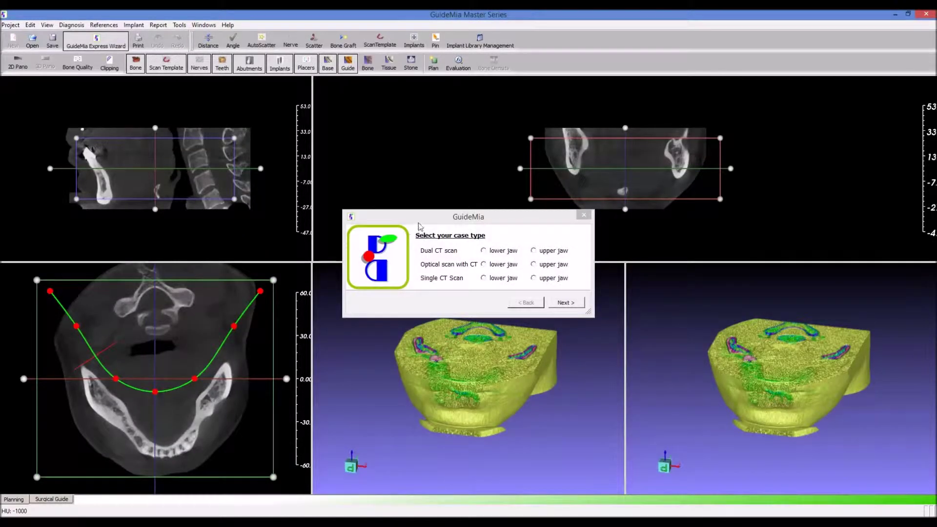
# - Inspect the 3D jaw, choose Dual CT scan 'lower jaw' as case type, and continue
pyautogui.moveTo(439, 215); pyautogui.dragTo(415, 245)
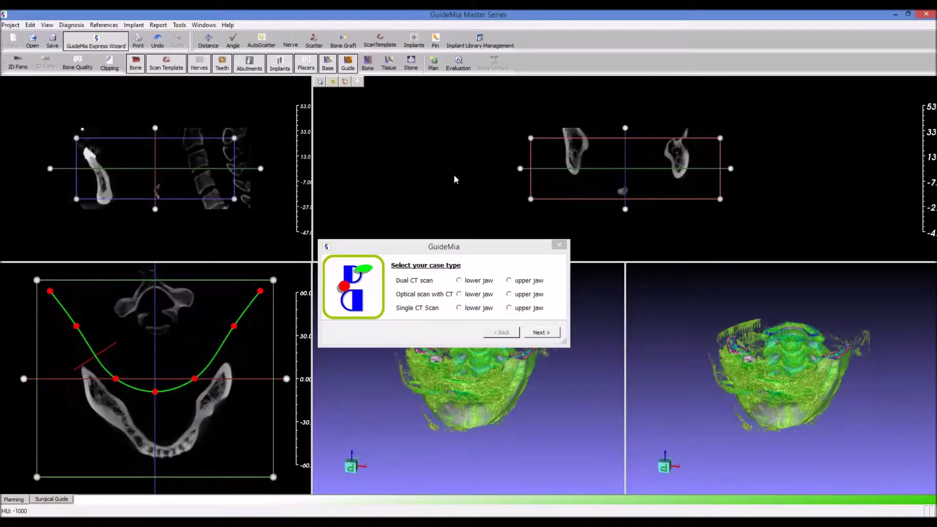
pyautogui.moveTo(695, 335)
pyautogui.mouseDown()
pyautogui.moveTo(759, 442)
pyautogui.moveTo(767, 376)
pyautogui.mouseUp()
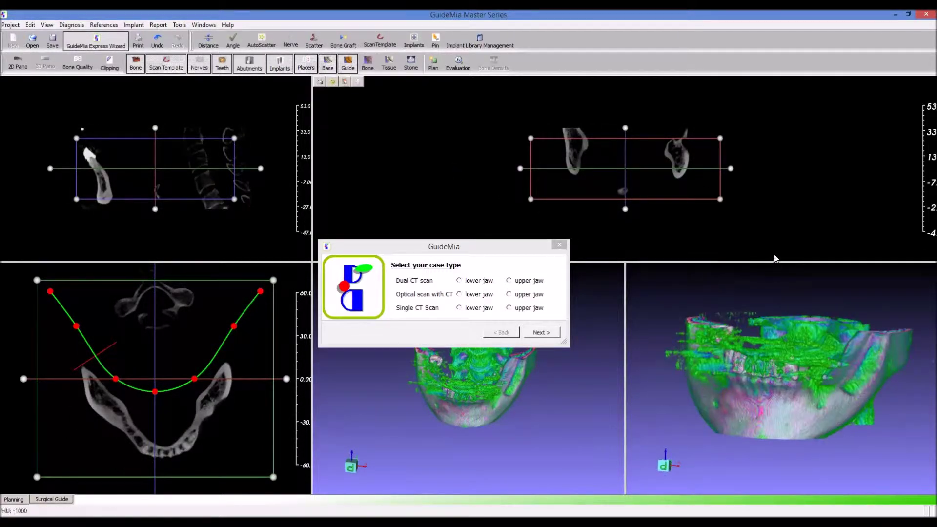
pyautogui.moveTo(767, 342); pyautogui.dragTo(775, 383)
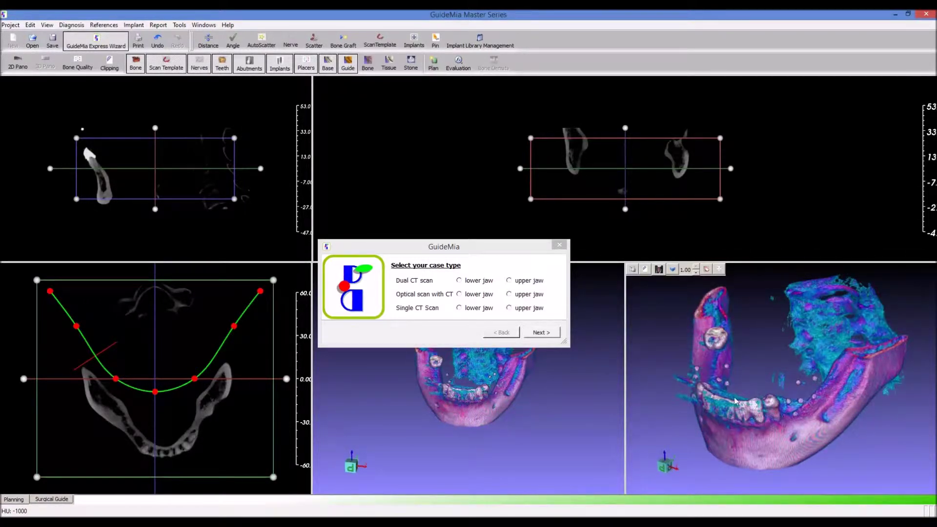
pyautogui.click(458, 281)
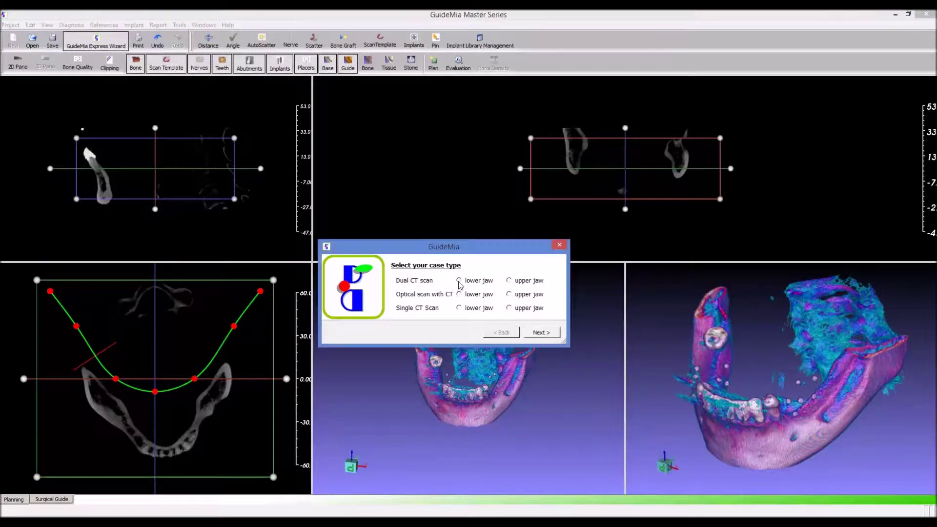
pyautogui.click(546, 333)
pyautogui.click(398, 280)
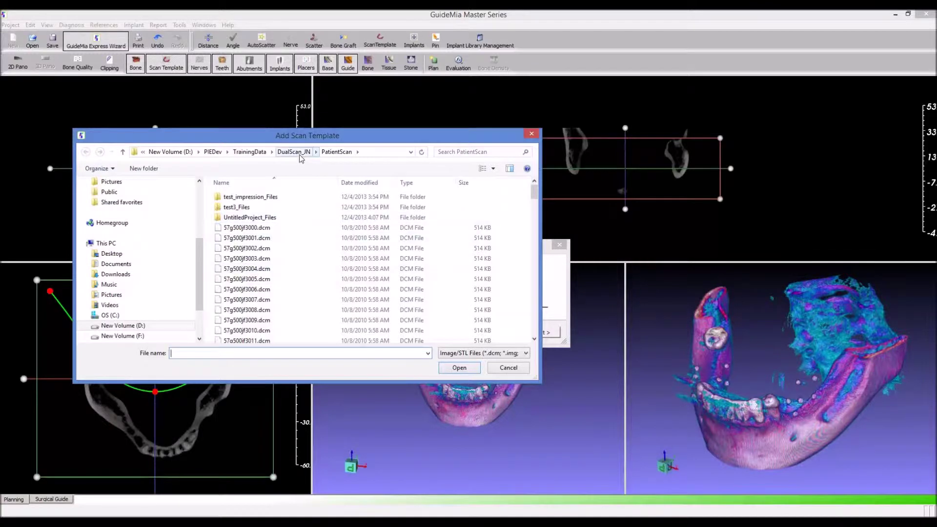
# - Open the radiographic guide DCM file from the RadiographicGuide folder
pyautogui.click(299, 155)
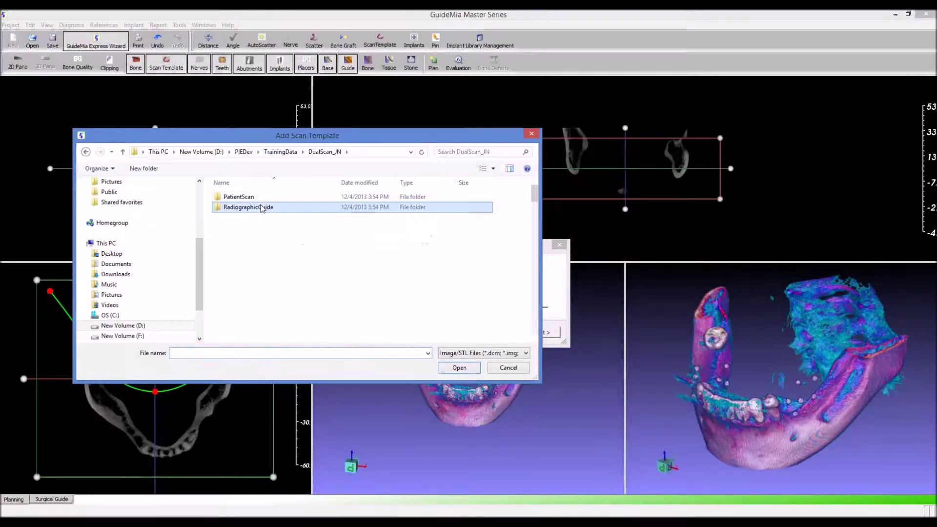
pyautogui.doubleClick(249, 207)
pyautogui.doubleClick(263, 243)
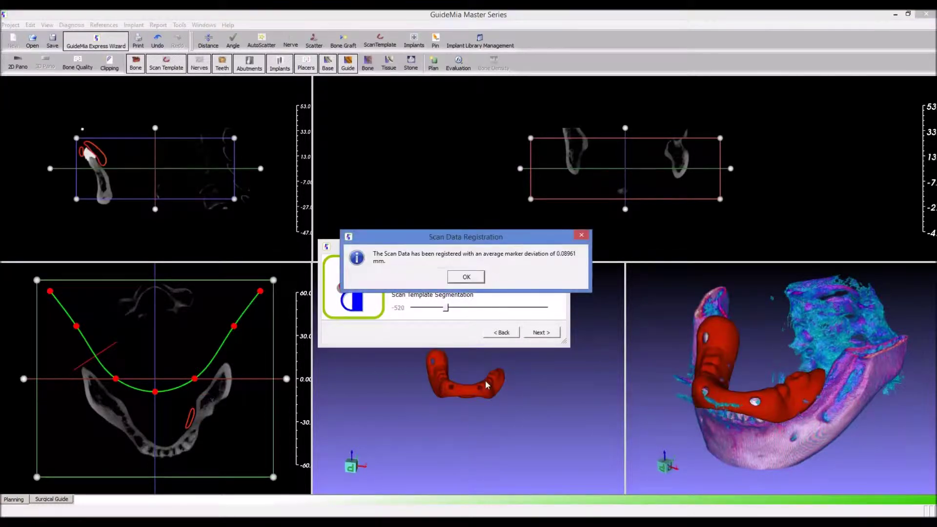
# - Accept the 0.08961 mm registration result and advance through the guide registration step
pyautogui.click(468, 277)
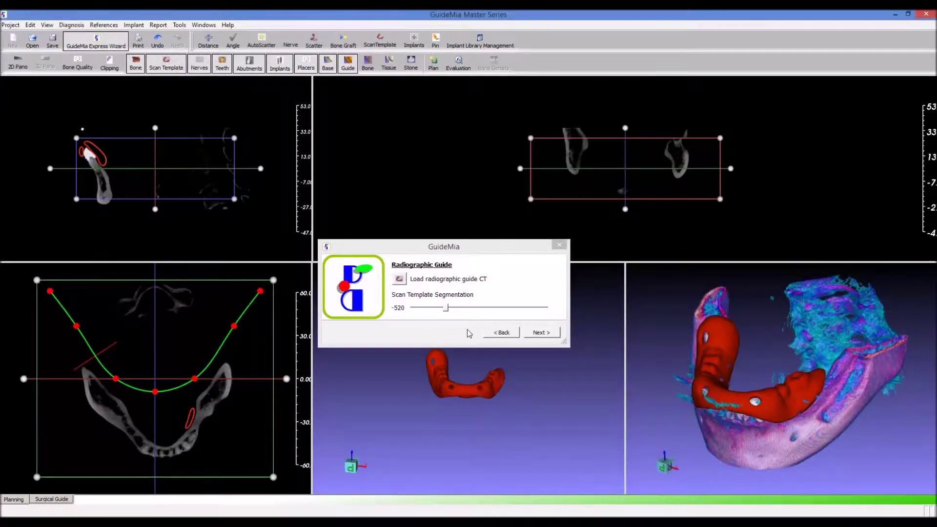
pyautogui.moveTo(508, 411)
pyautogui.mouseDown()
pyautogui.moveTo(496, 369)
pyautogui.moveTo(470, 428)
pyautogui.moveTo(249, 367)
pyautogui.moveTo(478, 408)
pyautogui.mouseUp()
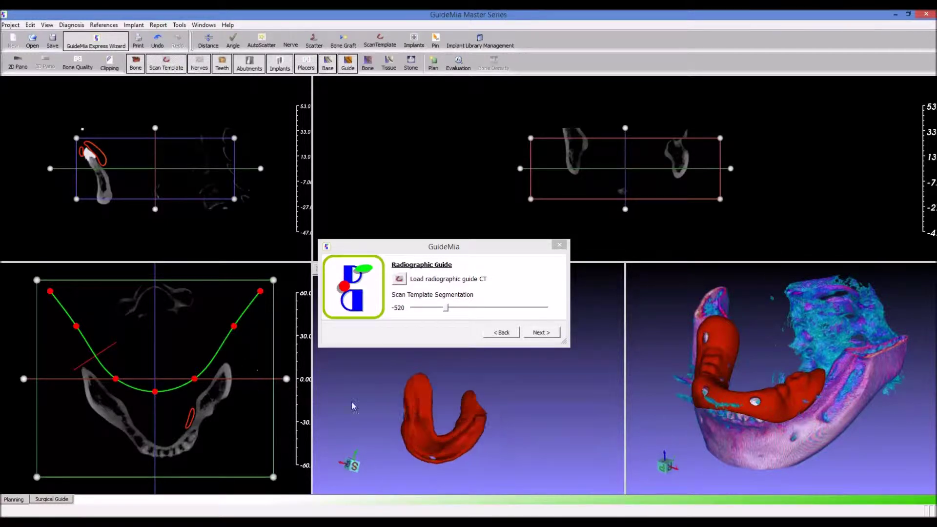
pyautogui.click(535, 336)
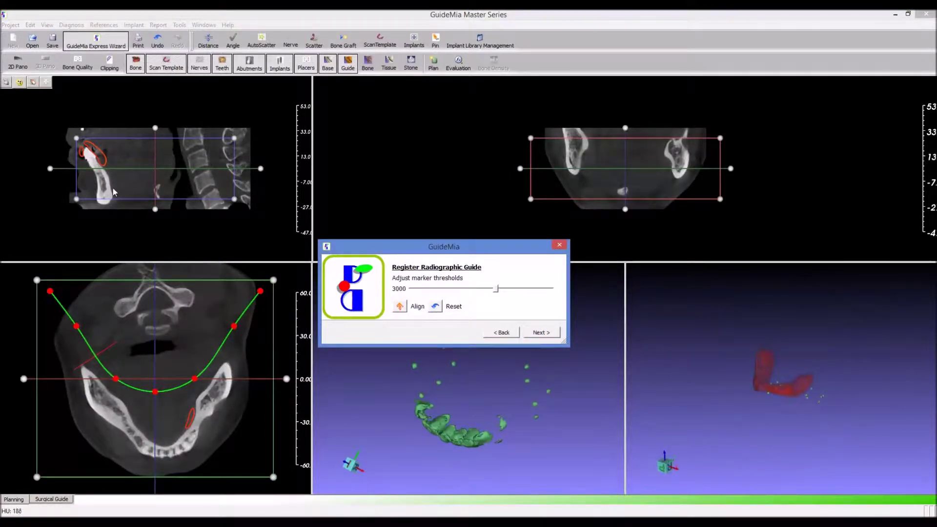
pyautogui.click(538, 334)
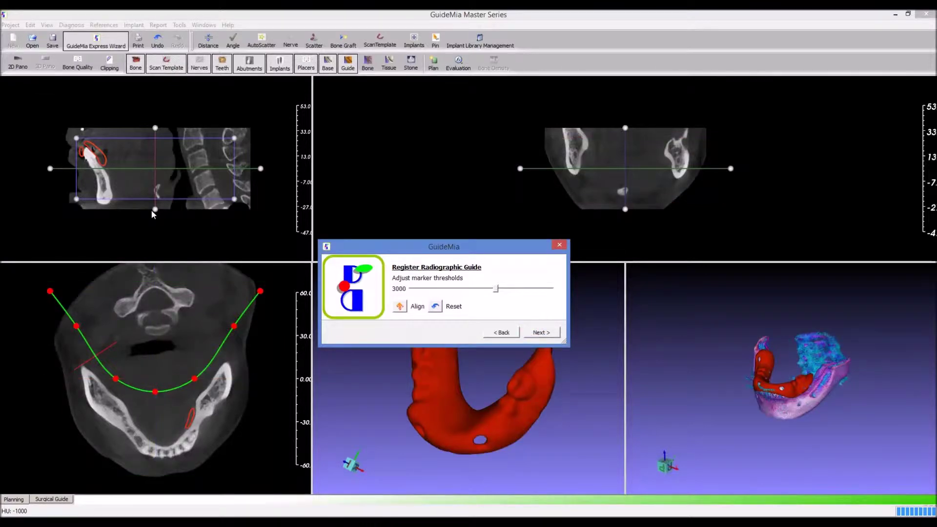
# - Switch to 2D Pano and fit the arch curve's right side onto the mandible
pyautogui.click(166, 392)
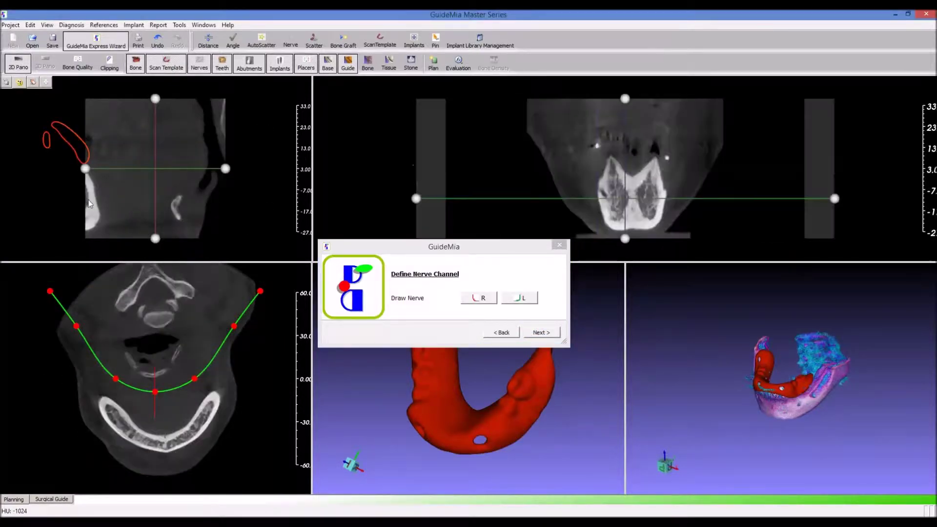
pyautogui.moveTo(167, 393)
pyautogui.mouseDown()
pyautogui.moveTo(168, 440)
pyautogui.moveTo(198, 425)
pyautogui.mouseUp()
pyautogui.moveTo(239, 383); pyautogui.dragTo(221, 382)
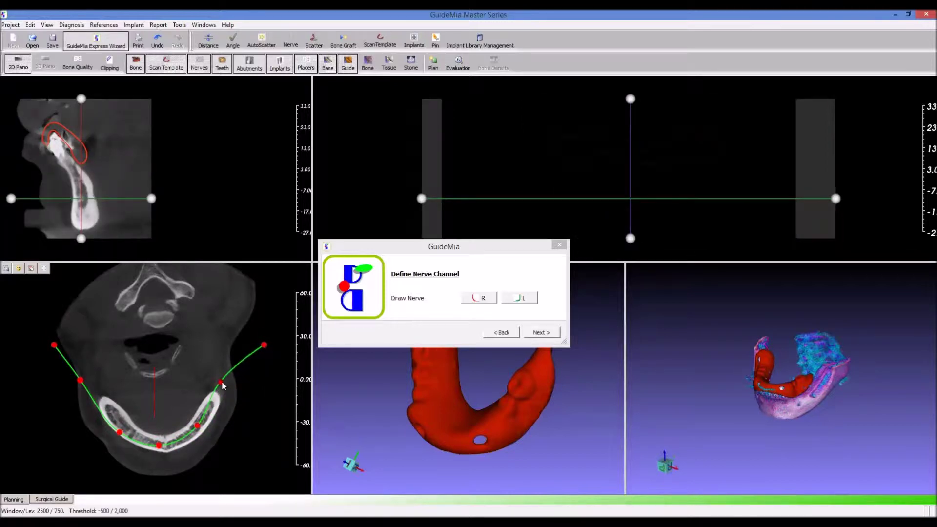
pyautogui.moveTo(264, 345); pyautogui.dragTo(215, 345)
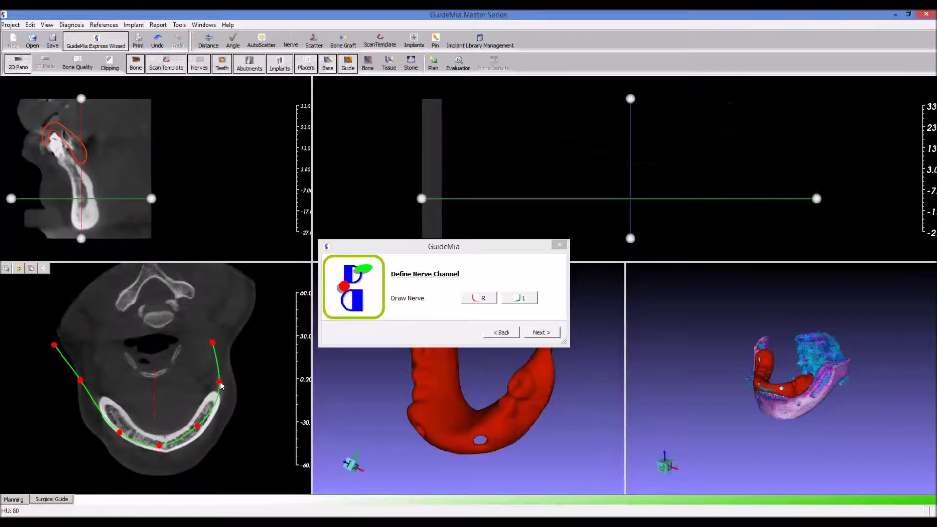
pyautogui.moveTo(220, 383); pyautogui.dragTo(204, 383)
# - Fit the arch curve's left side to the jawbone and fine-tune both ends
pyautogui.moveTo(120, 433); pyautogui.dragTo(127, 431)
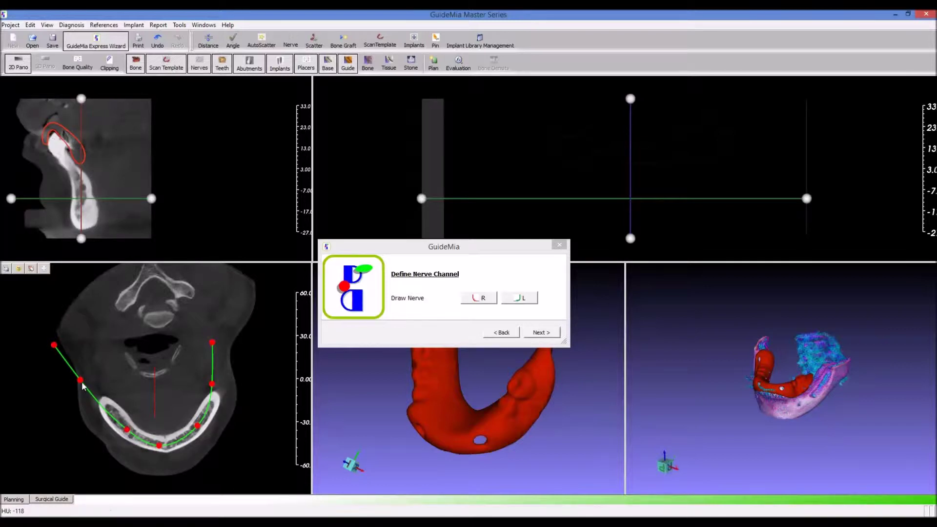
pyautogui.moveTo(81, 380); pyautogui.dragTo(111, 386)
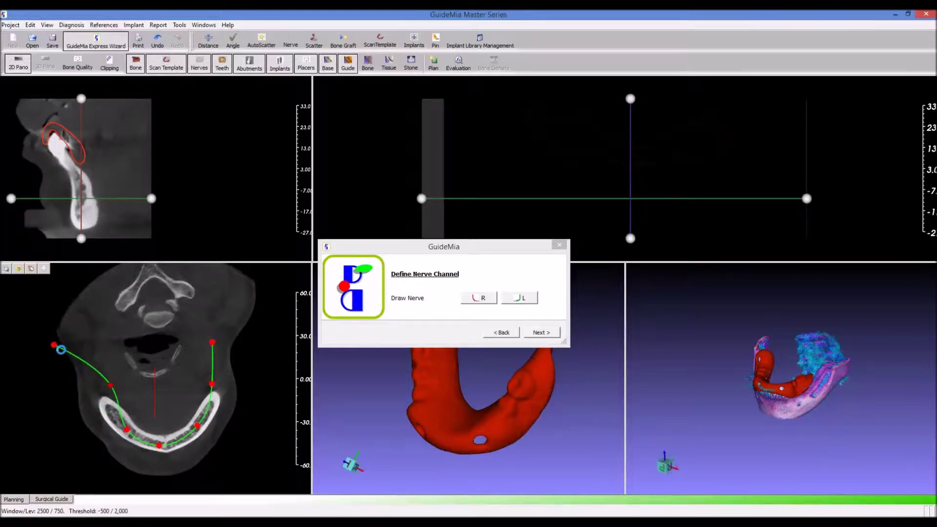
pyautogui.moveTo(53, 345); pyautogui.dragTo(100, 348)
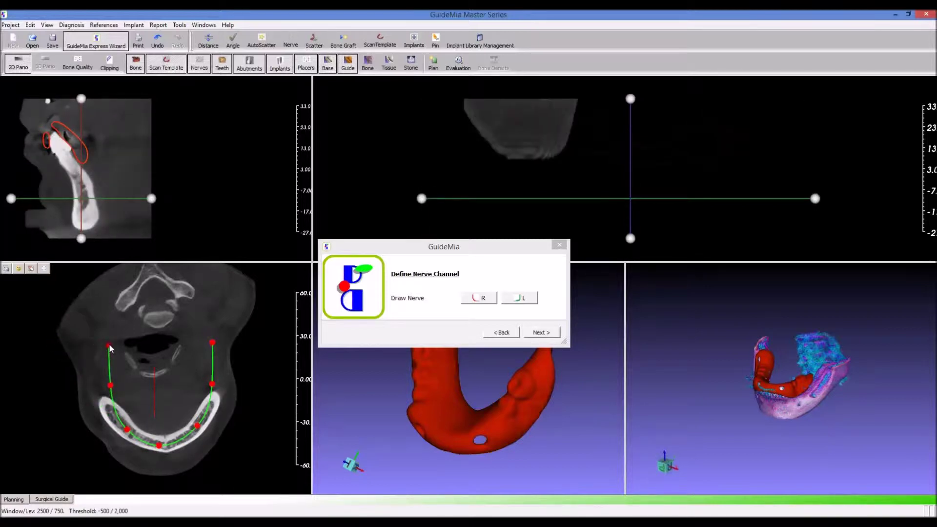
pyautogui.moveTo(111, 386); pyautogui.dragTo(106, 387)
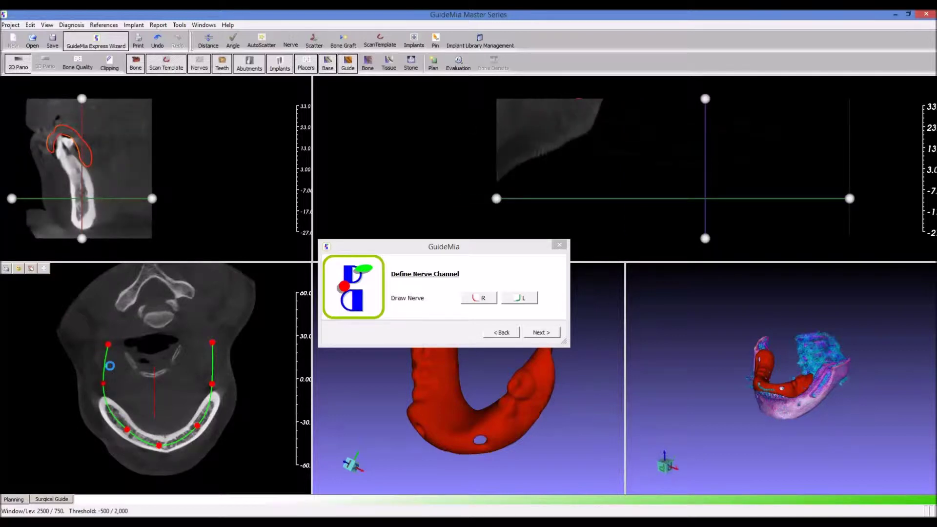
pyautogui.moveTo(108, 347); pyautogui.dragTo(107, 344)
pyautogui.moveTo(213, 342); pyautogui.dragTo(221, 345)
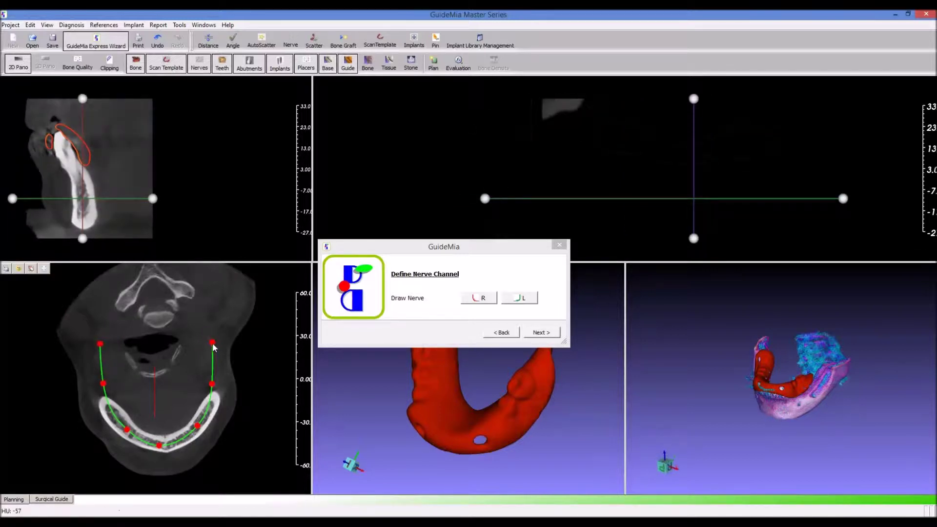
pyautogui.moveTo(213, 387); pyautogui.dragTo(219, 387)
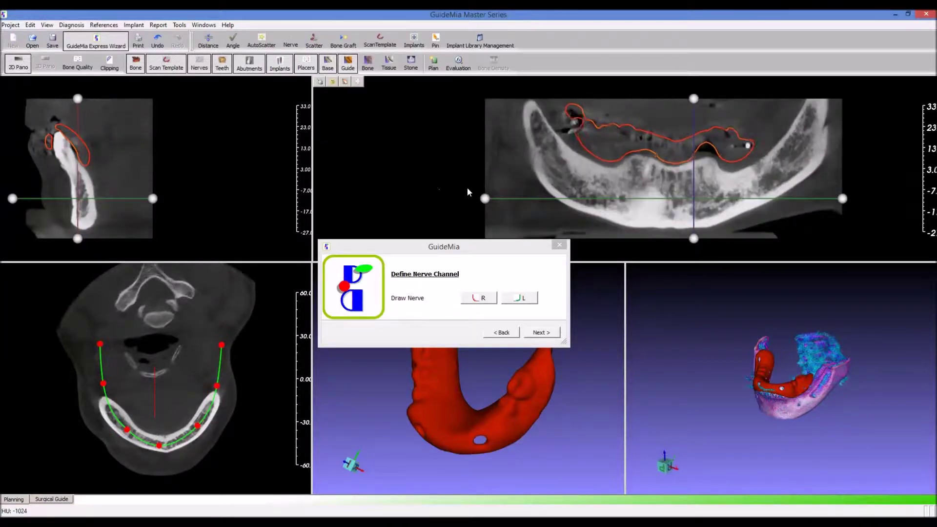
pyautogui.click(519, 298)
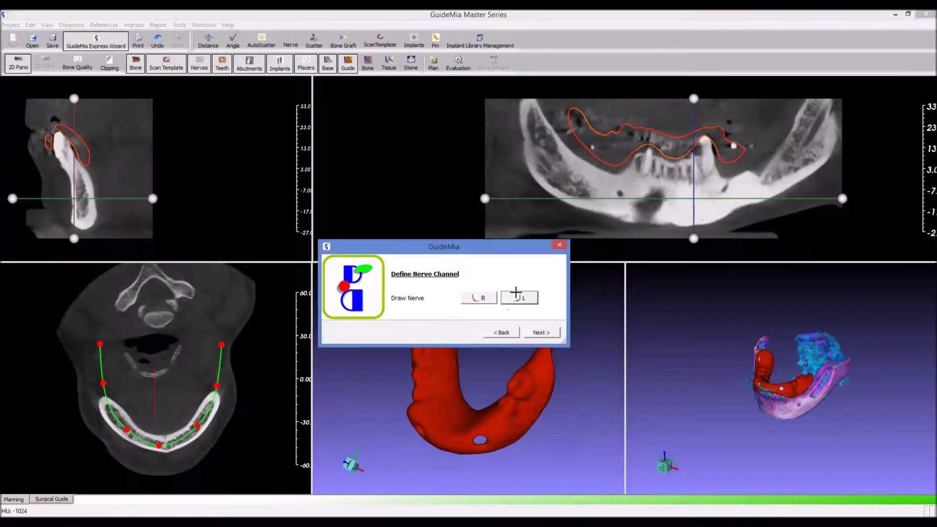
# - Place the first nerve points on the mandibular canal in the panoramic slice
pyautogui.scroll(-2, 729, 183)
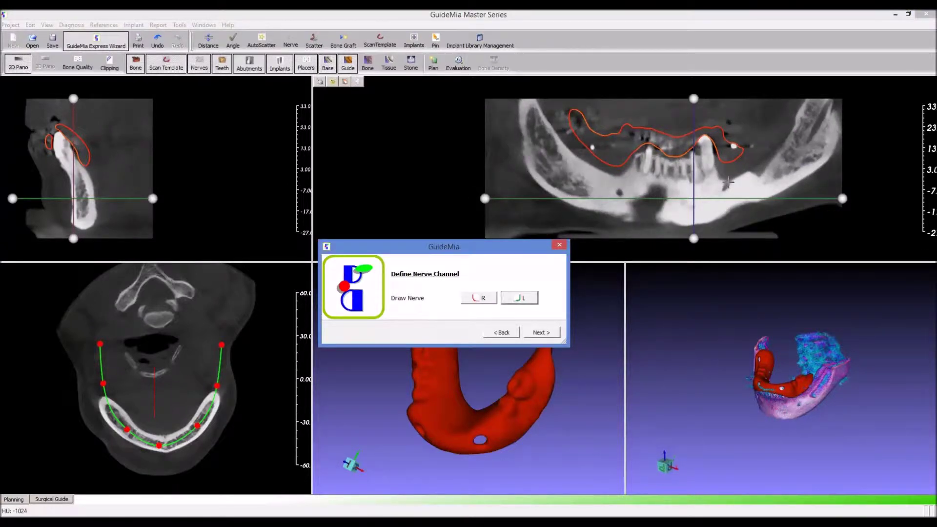
pyautogui.click(726, 185)
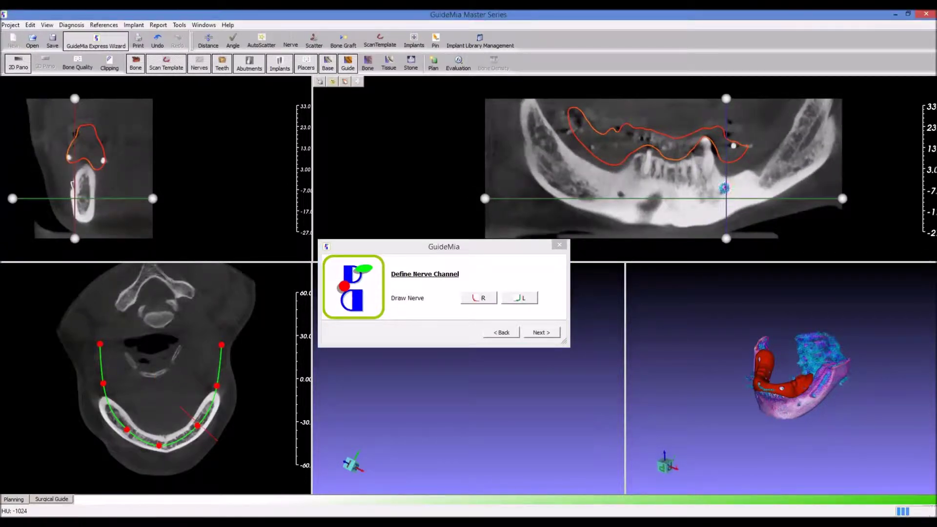
pyautogui.click(725, 187)
pyautogui.click(720, 197)
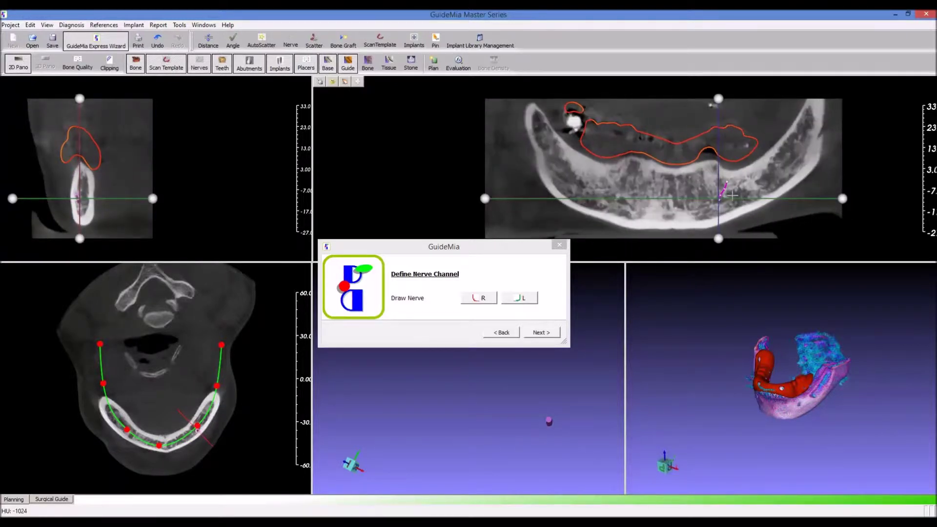
pyautogui.scroll(1, 734, 196)
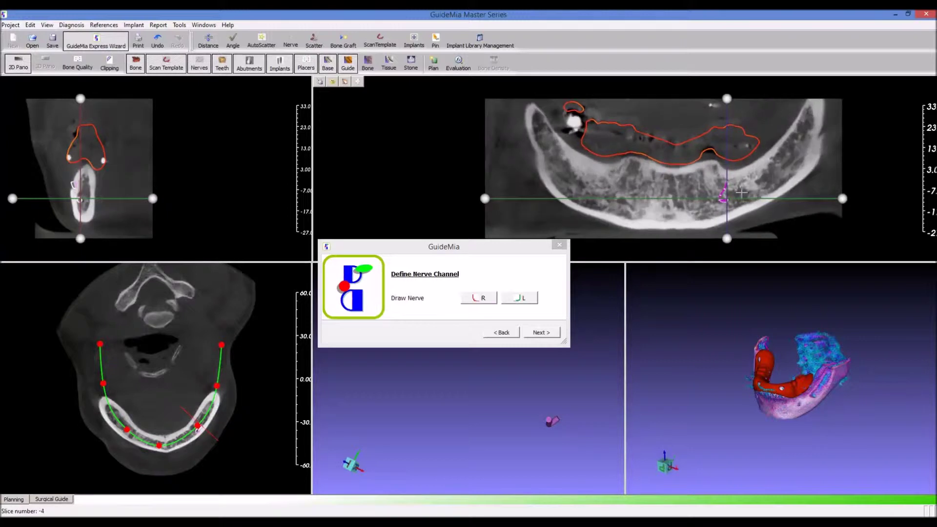
pyautogui.scroll(2, 742, 192)
pyautogui.scroll(2, 742, 192)
pyautogui.scroll(2, 744, 192)
pyautogui.scroll(2, 746, 191)
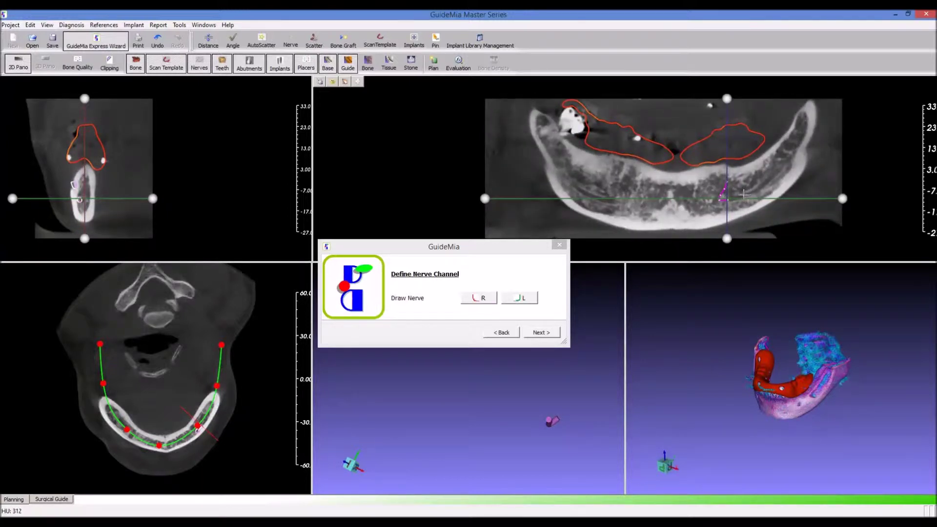
pyautogui.scroll(1, 743, 194)
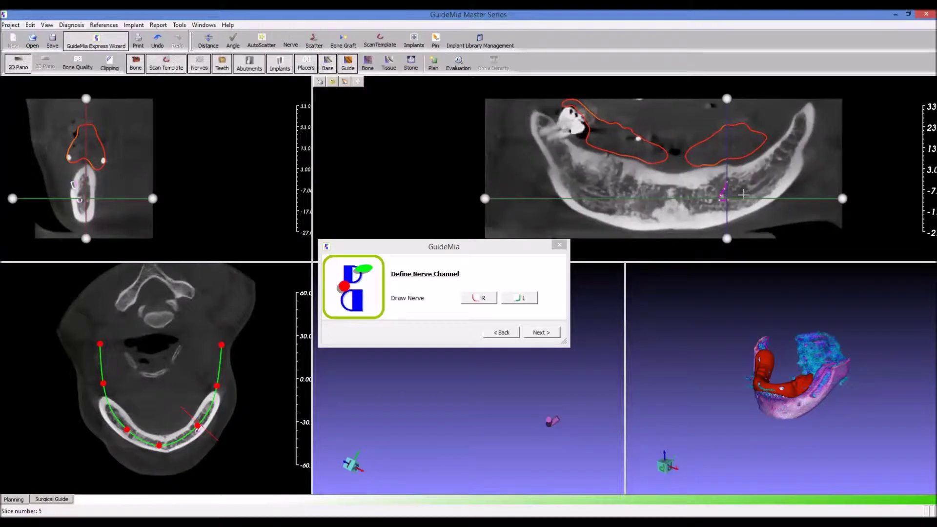
# - Trace the nerve path along the canal toward the back of the jaw
pyautogui.click(739, 196)
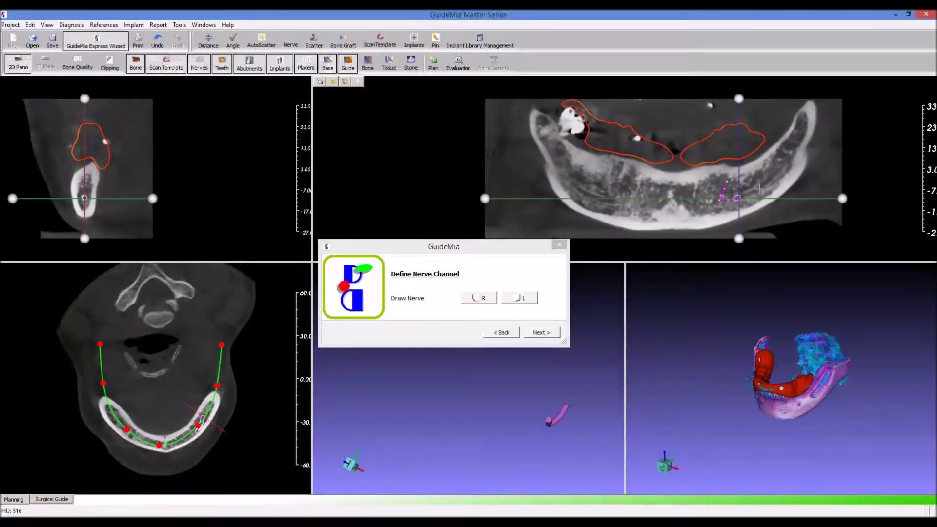
pyautogui.click(779, 171)
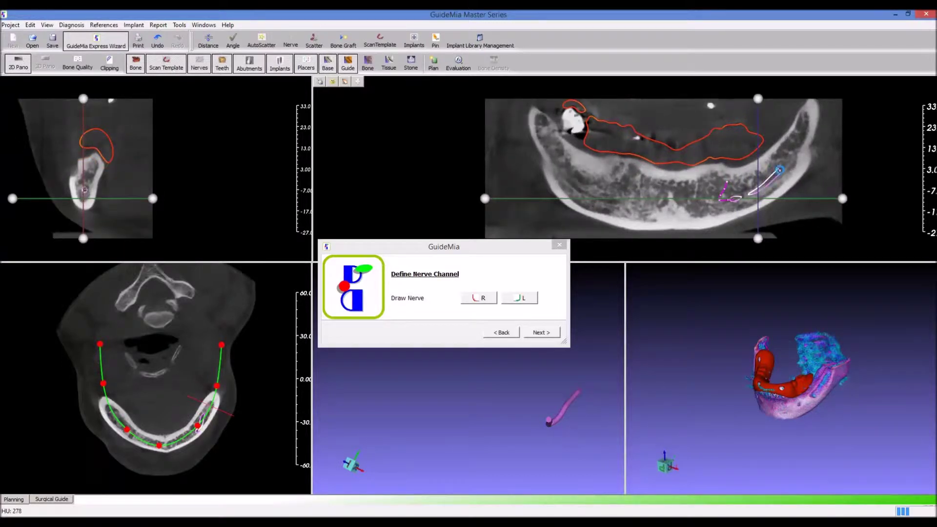
pyautogui.scroll(-1, 790, 160)
pyautogui.scroll(-1, 793, 157)
pyautogui.scroll(-2, 798, 153)
pyautogui.scroll(-2, 803, 149)
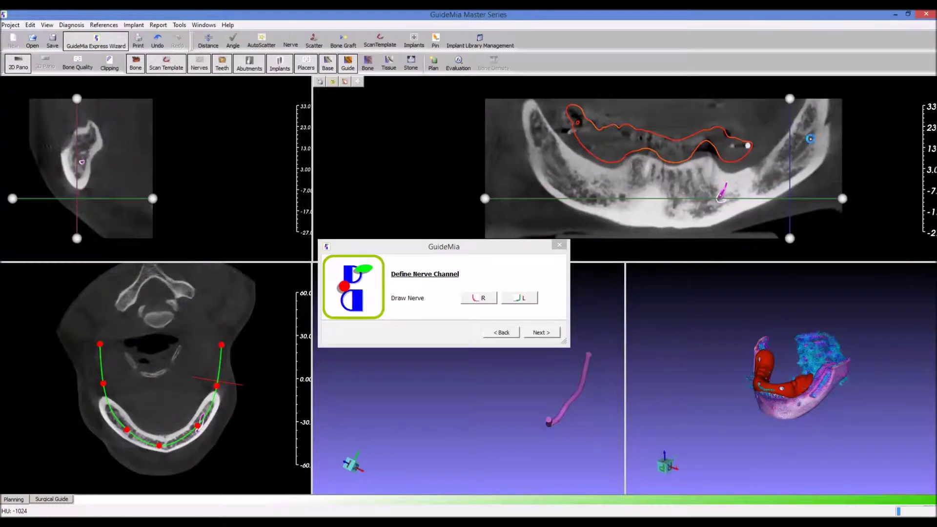
pyautogui.click(810, 140)
pyautogui.scroll(-1, 814, 130)
pyautogui.scroll(-1, 818, 121)
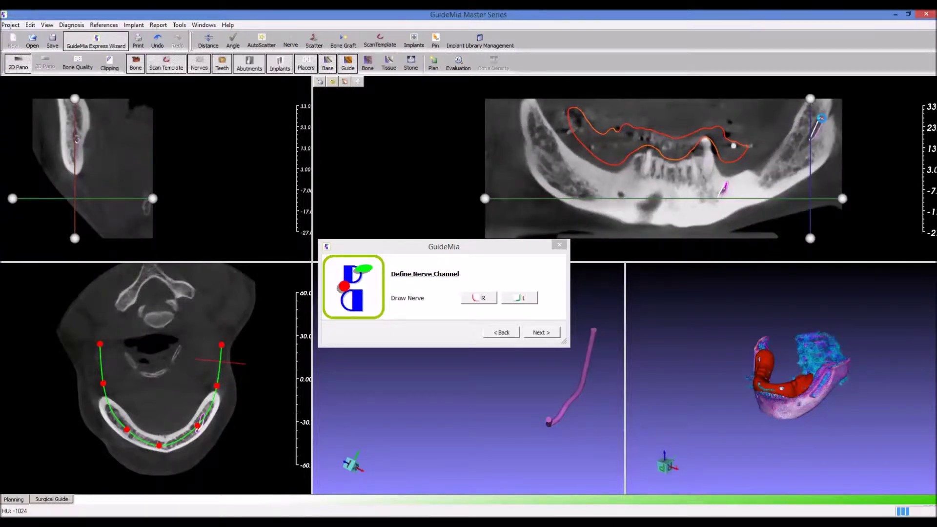
pyautogui.click(822, 118)
pyautogui.scroll(-1, 825, 113)
pyautogui.scroll(-1, 828, 108)
pyautogui.click(828, 108)
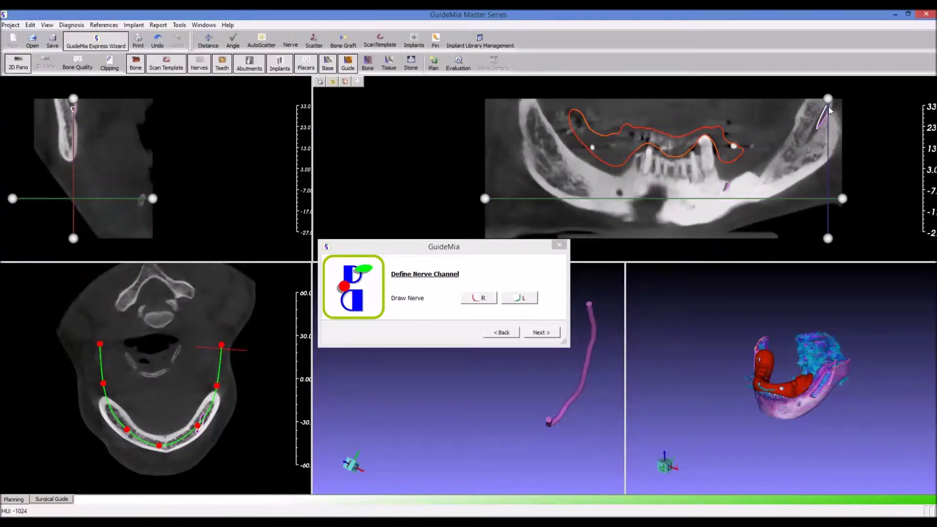
# - Lower the jaw model's opacity to reveal the guide, then advance to implant placement
pyautogui.moveTo(565, 451); pyautogui.dragTo(542, 424)
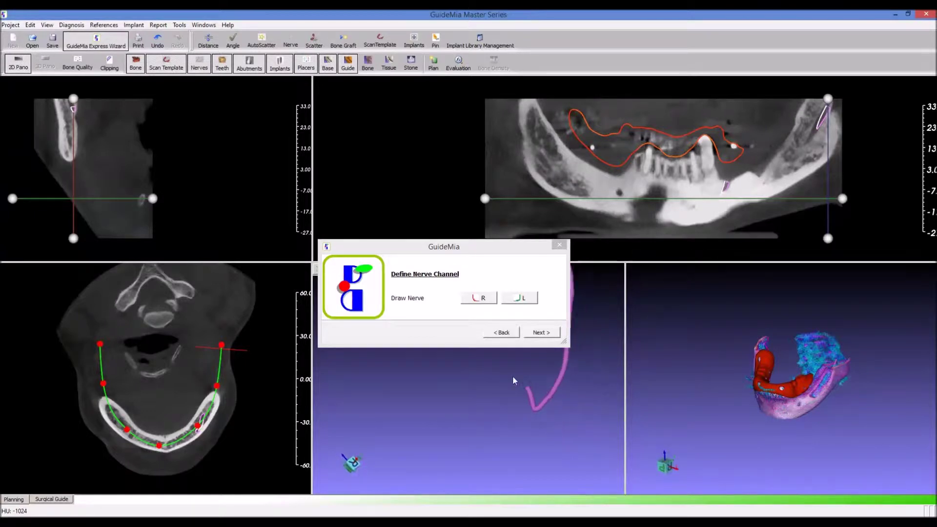
pyautogui.moveTo(805, 449); pyautogui.dragTo(822, 461)
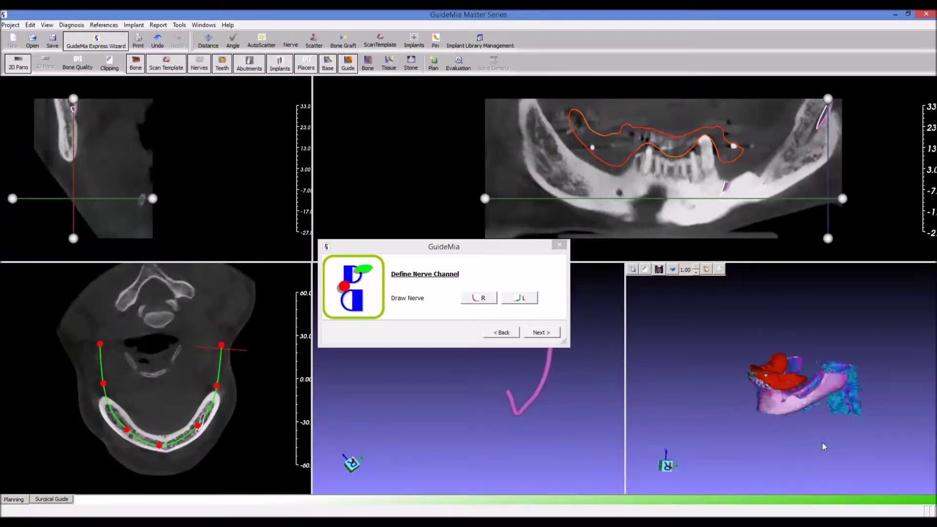
pyautogui.scroll(3, 837, 356)
pyautogui.moveTo(838, 356); pyautogui.dragTo(833, 416)
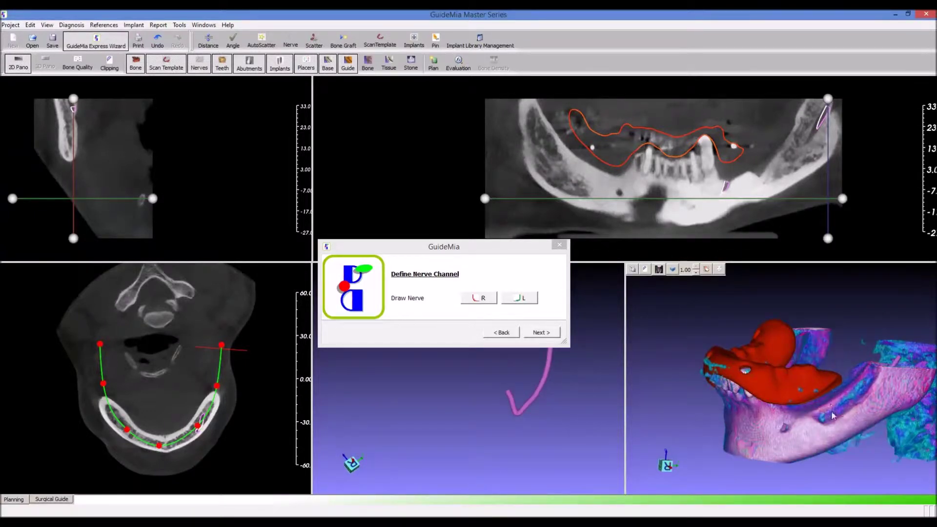
pyautogui.click(696, 273)
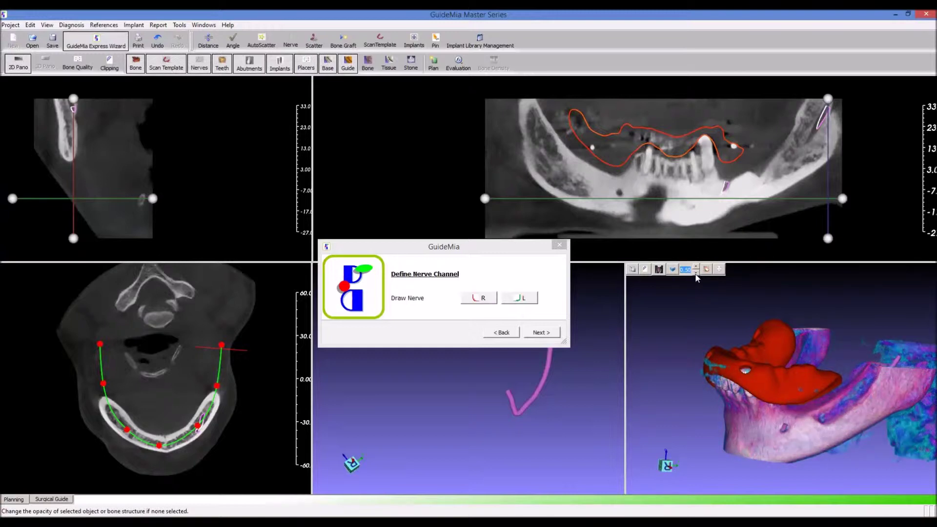
pyautogui.click(696, 272)
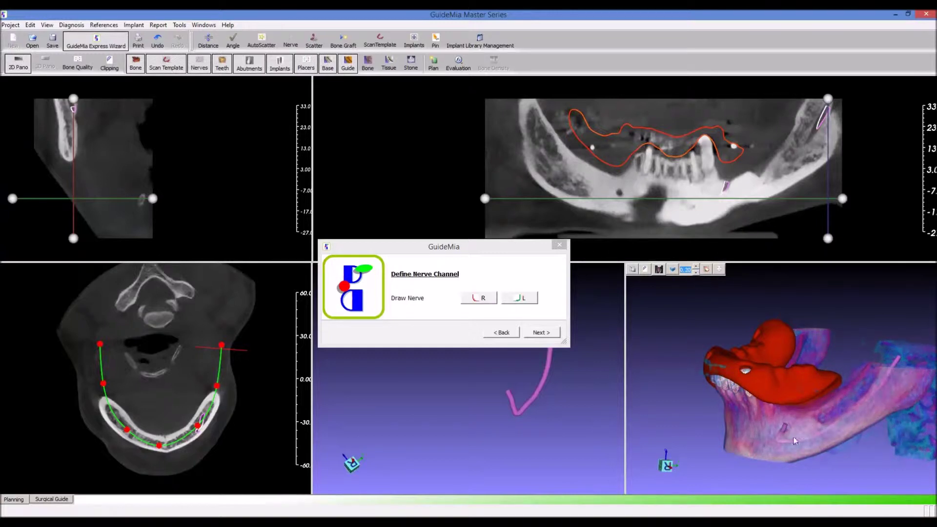
pyautogui.moveTo(696, 336); pyautogui.dragTo(723, 385)
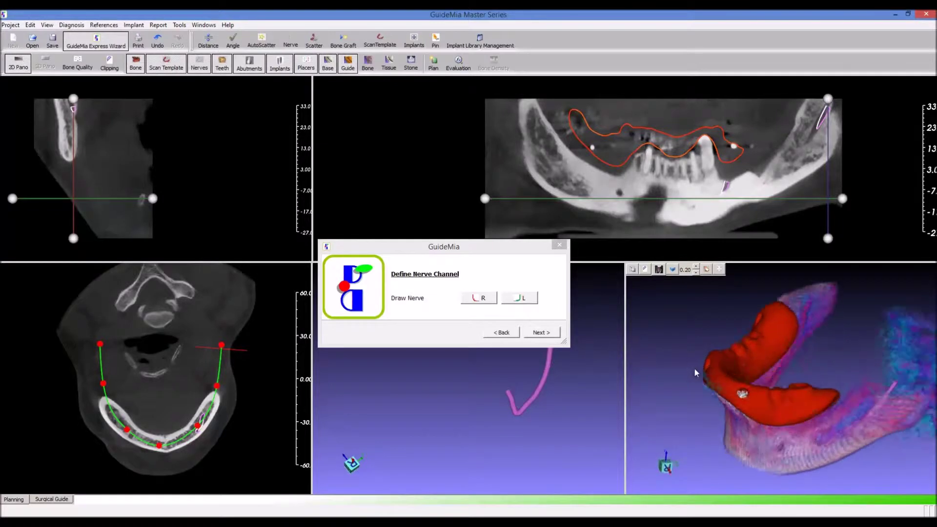
pyautogui.click(542, 332)
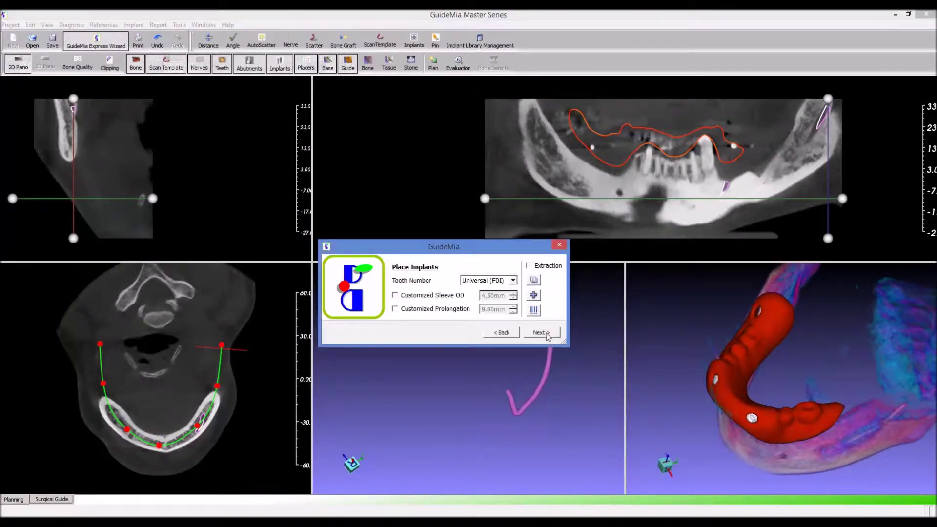
# - Select tooth 18 (37) as the implant site
pyautogui.click(511, 279)
pyautogui.scroll(-3, 486, 341)
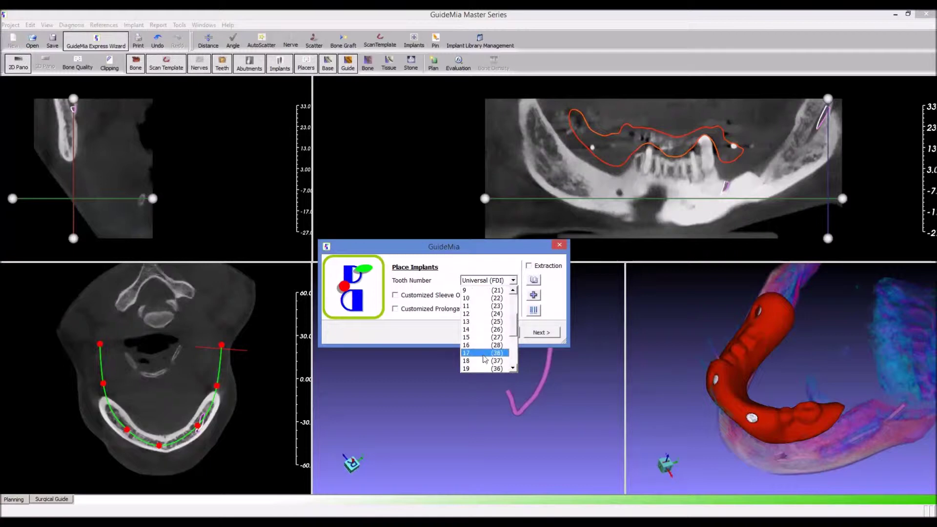
pyautogui.click(485, 361)
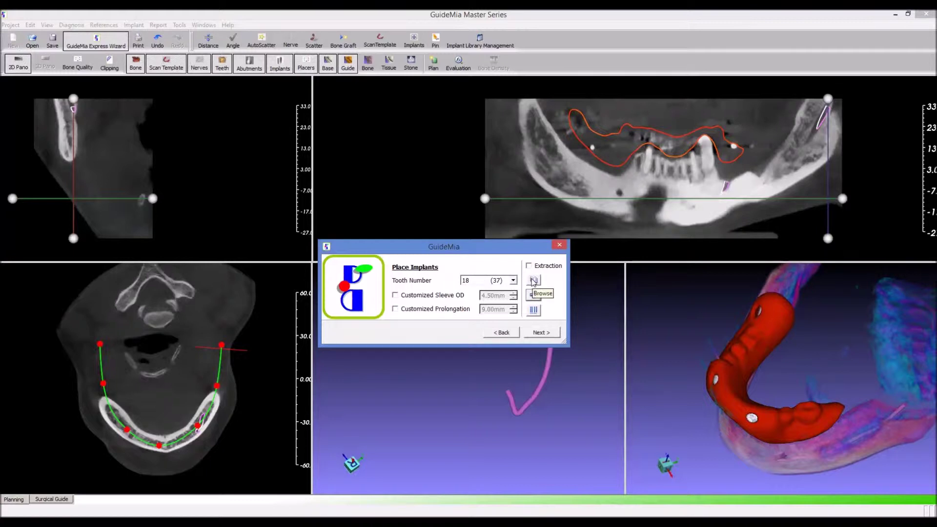
# - Place a Glidewell InclusiveTapered3.7x11.5 implant with the 3.5 Anterior Straight Esthetic abutment
pyautogui.click(533, 280)
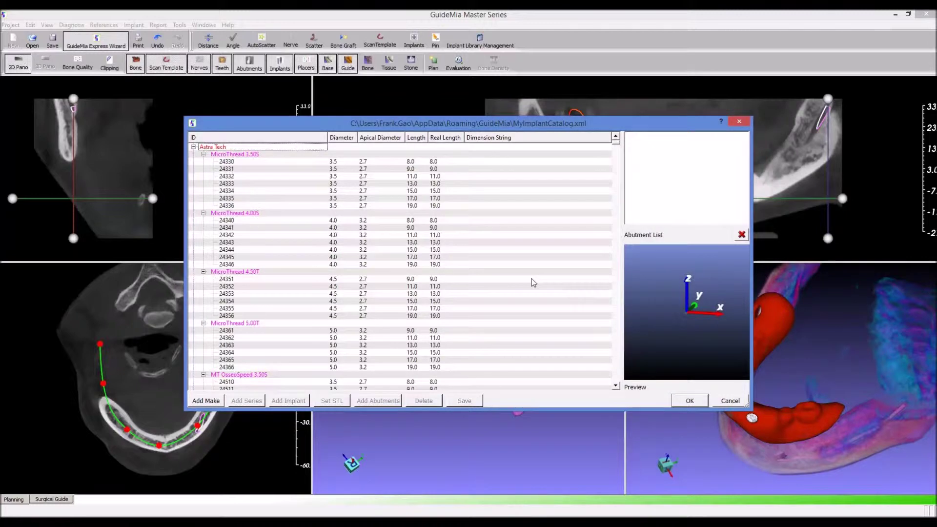
pyautogui.scroll(-10, 533, 282)
pyautogui.scroll(-4, 457, 323)
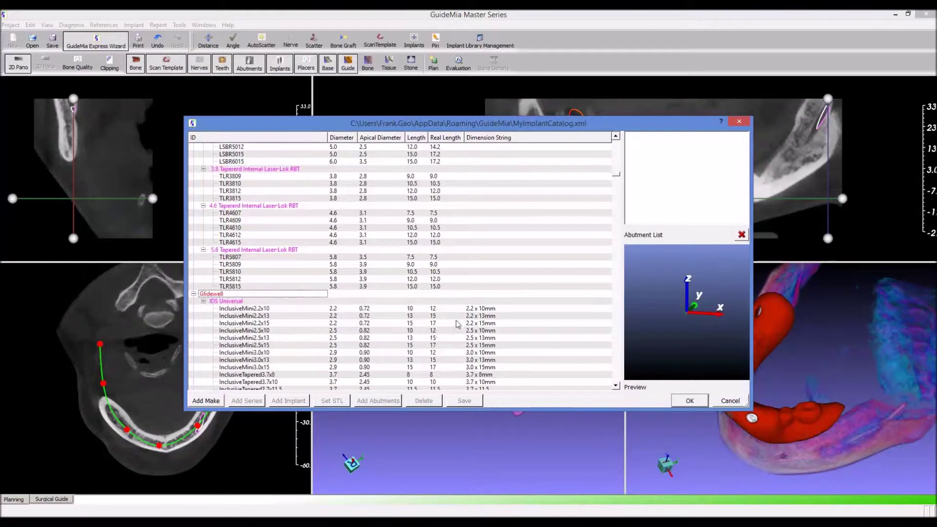
pyautogui.scroll(-2, 369, 353)
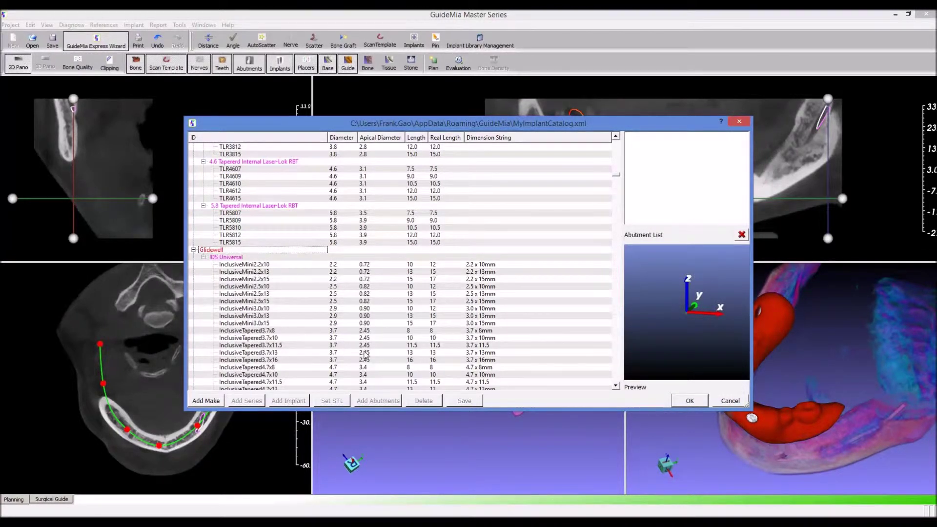
pyautogui.click(369, 346)
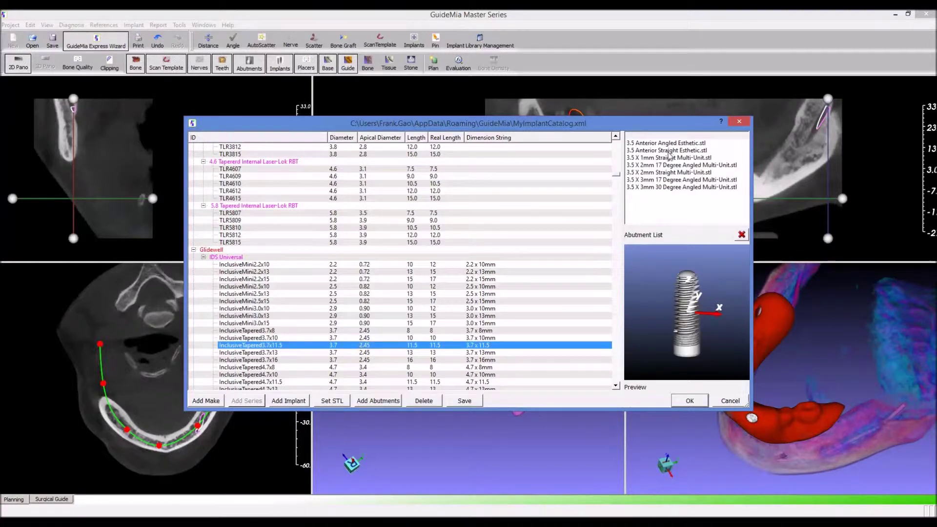
pyautogui.click(669, 151)
pyautogui.click(688, 399)
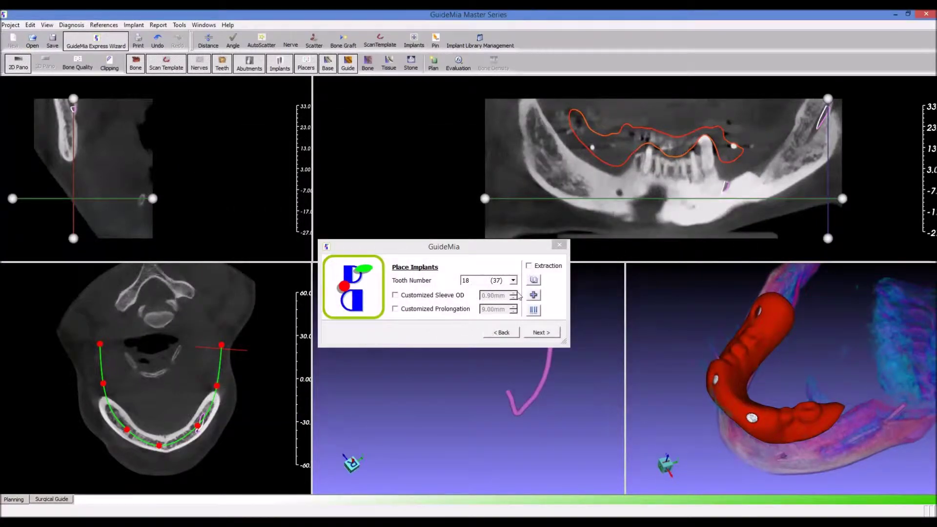
pyautogui.click(813, 413)
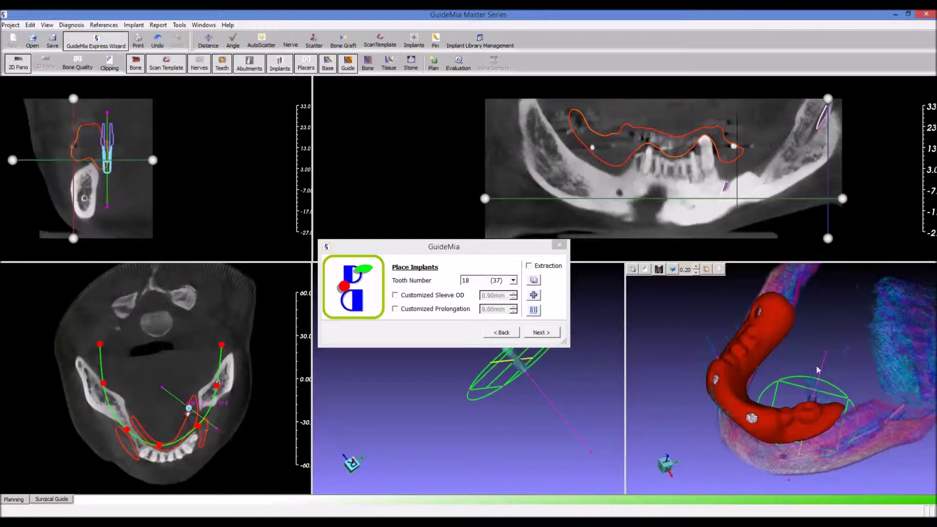
# - Move and tilt the tooth 18 implant in the 3D and panoramic views
pyautogui.moveTo(823, 341); pyautogui.dragTo(807, 447)
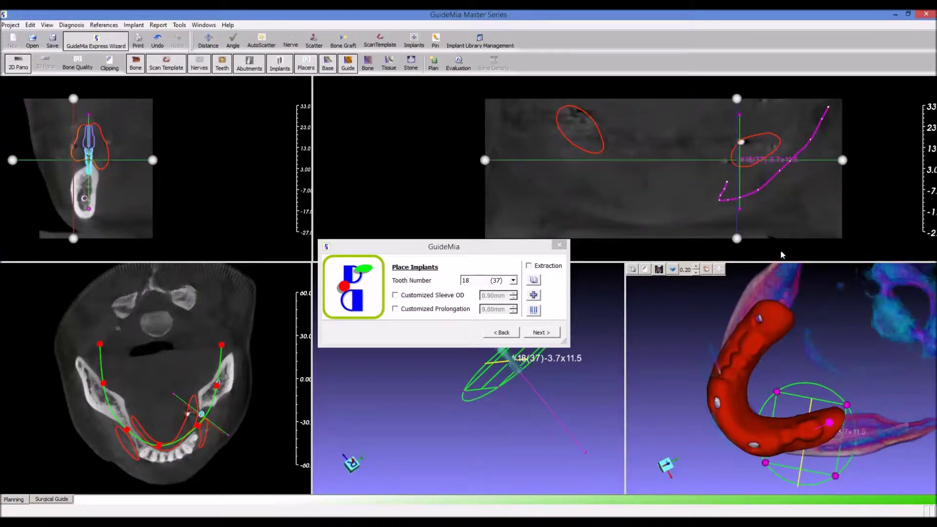
pyautogui.moveTo(740, 212)
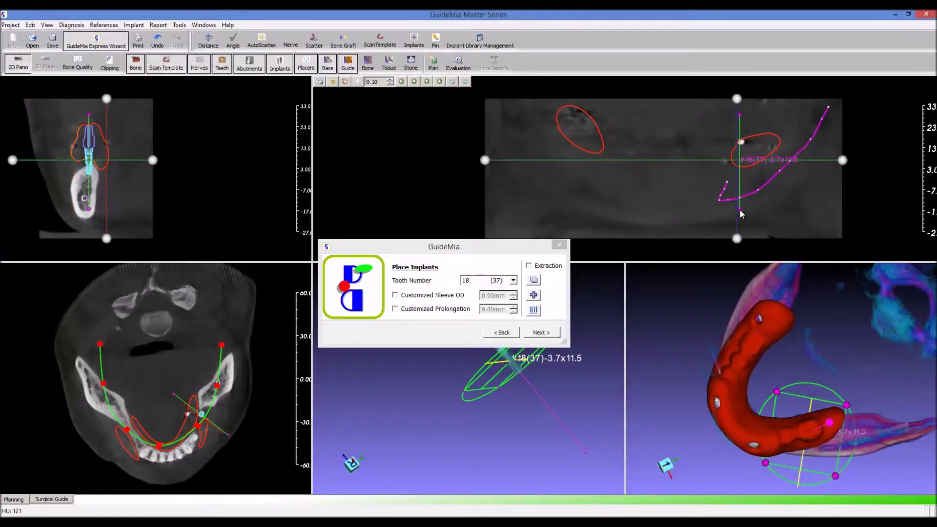
pyautogui.moveTo(741, 211); pyautogui.dragTo(761, 207)
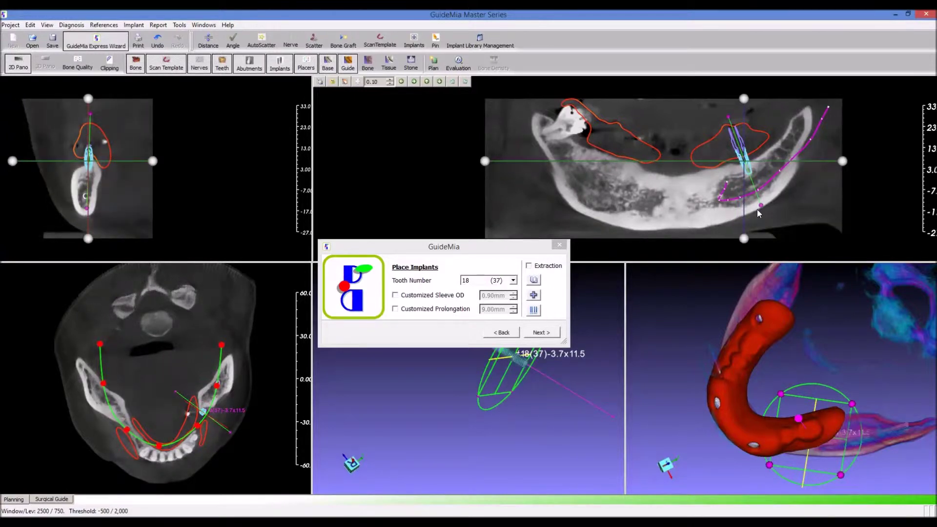
pyautogui.click(757, 214)
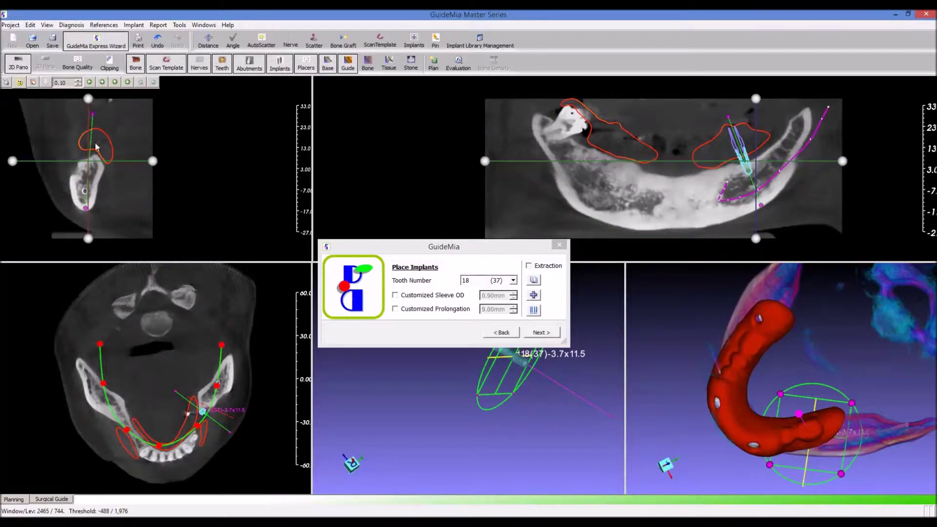
pyautogui.click(85, 210)
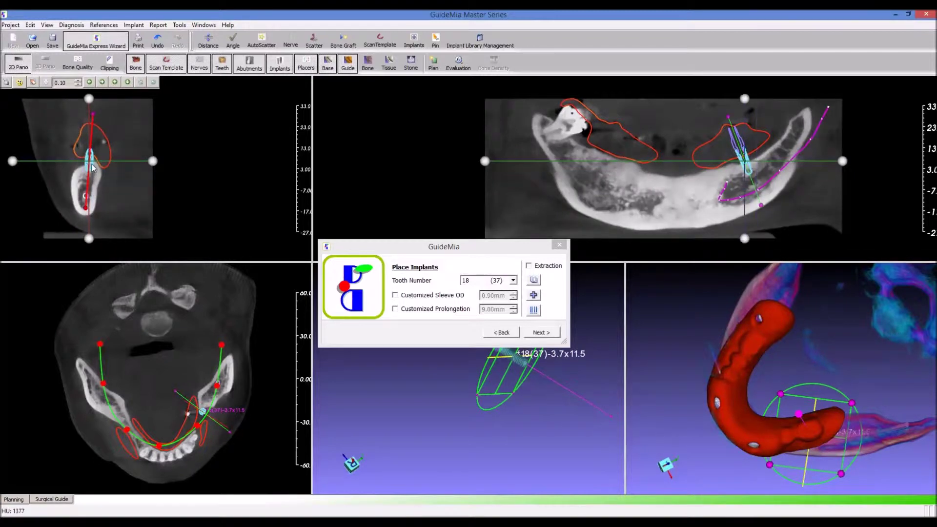
# - Shift the implant deeper into the bone and re-angle it with the rotation cage
pyautogui.scroll(-1, 92, 167)
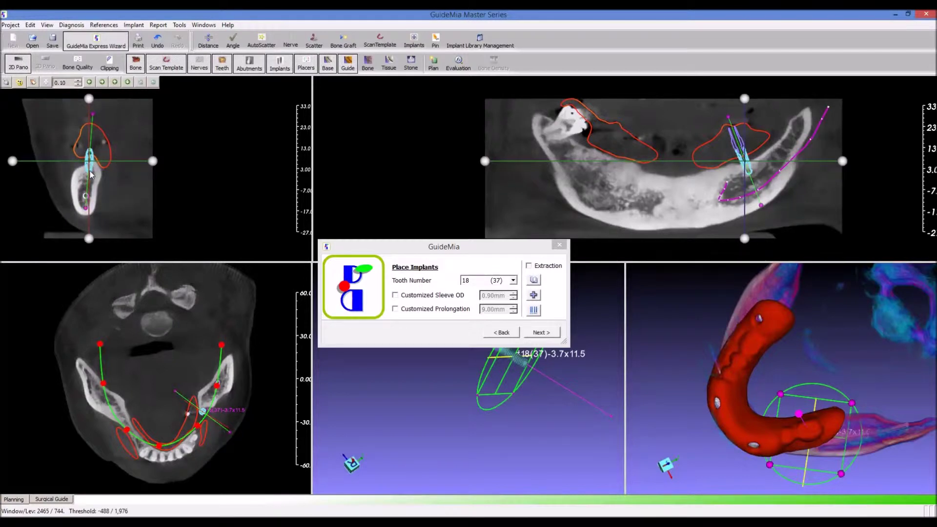
pyautogui.moveTo(91, 175); pyautogui.dragTo(98, 169)
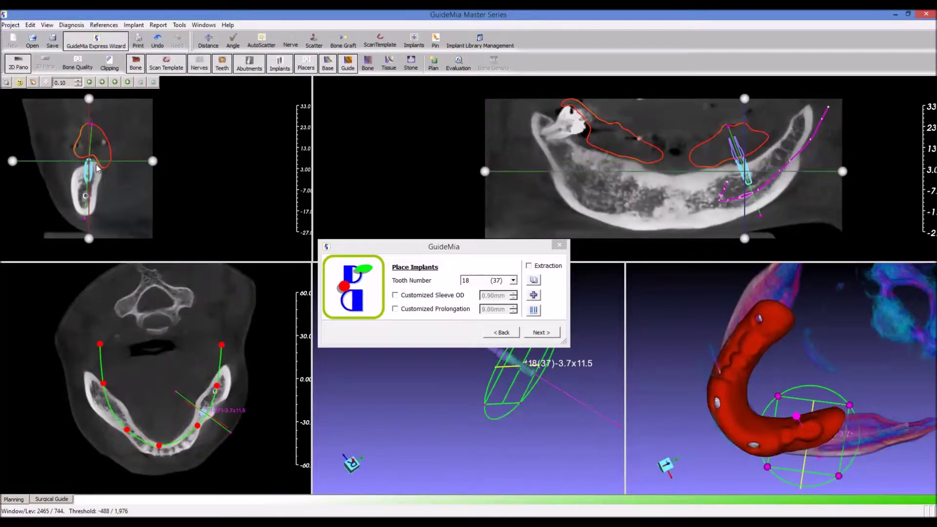
pyautogui.scroll(1, 97, 168)
pyautogui.scroll(1, 97, 168)
pyautogui.scroll(1, 97, 168)
pyautogui.scroll(-1, 97, 168)
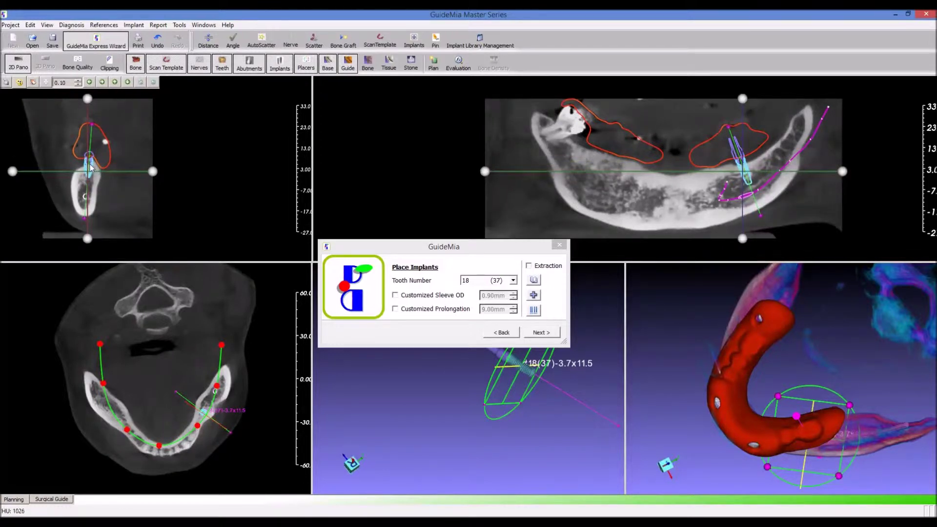
pyautogui.moveTo(90, 166); pyautogui.dragTo(90, 174)
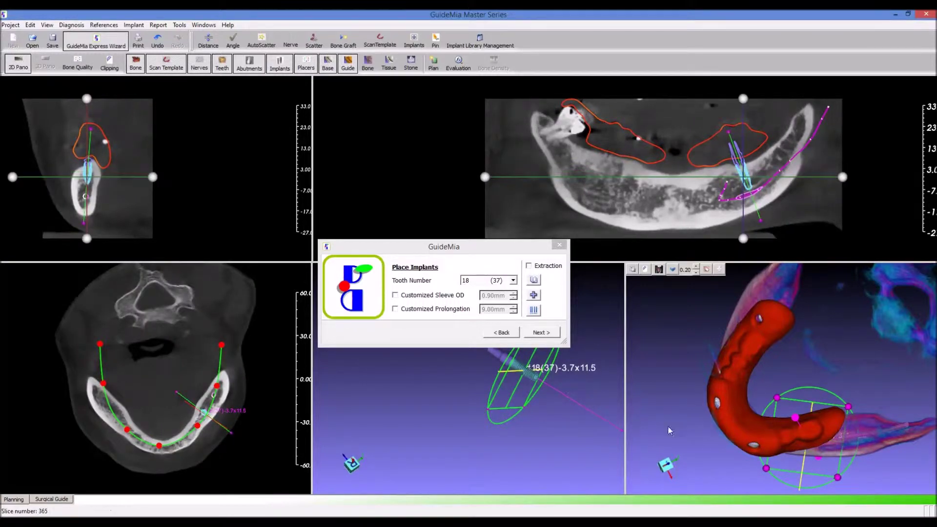
pyautogui.moveTo(681, 434); pyautogui.dragTo(808, 410)
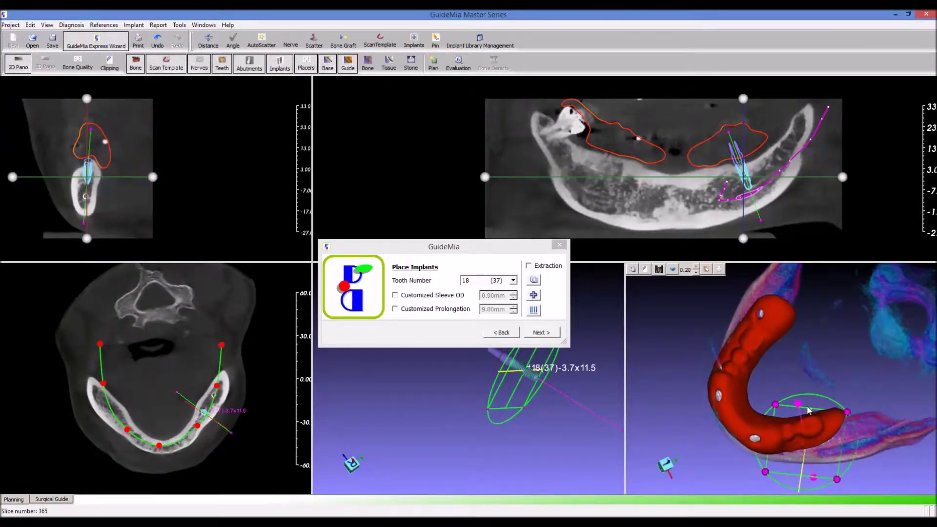
pyautogui.moveTo(799, 404); pyautogui.dragTo(810, 408)
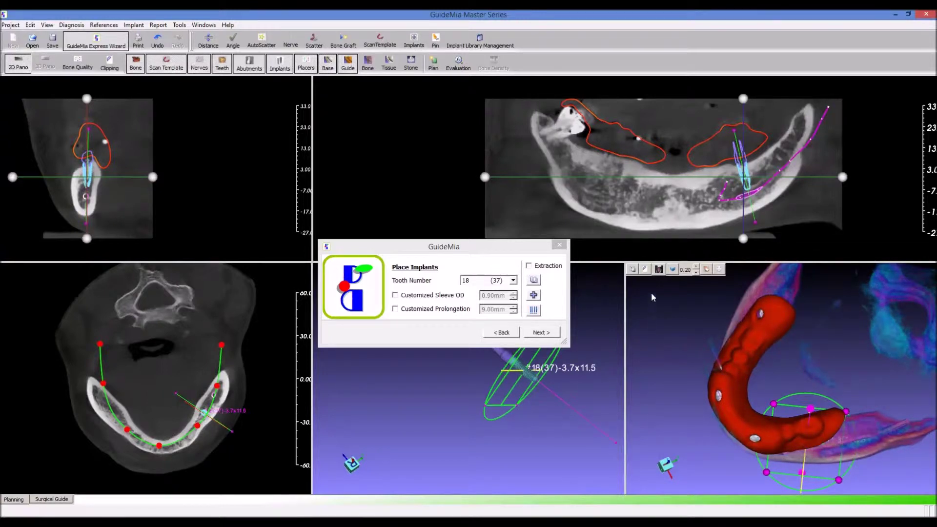
pyautogui.moveTo(663, 168)
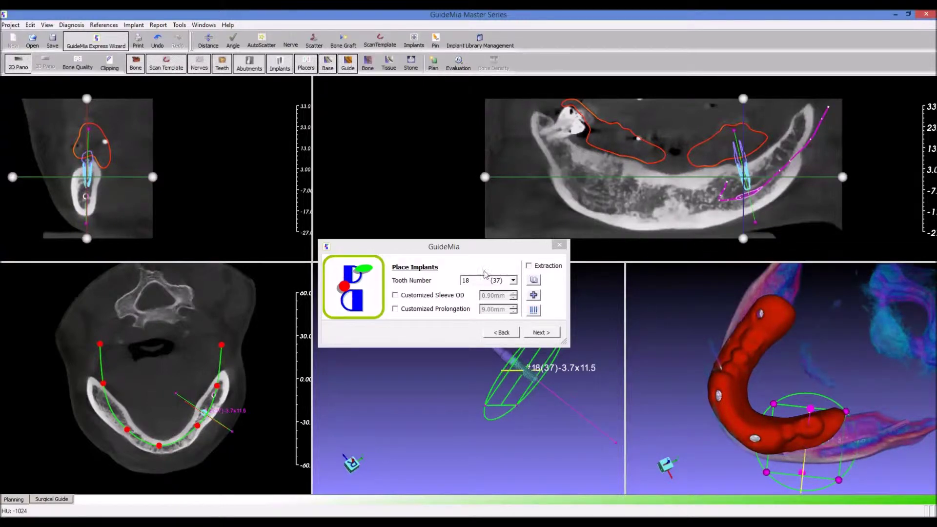
pyautogui.click(488, 280)
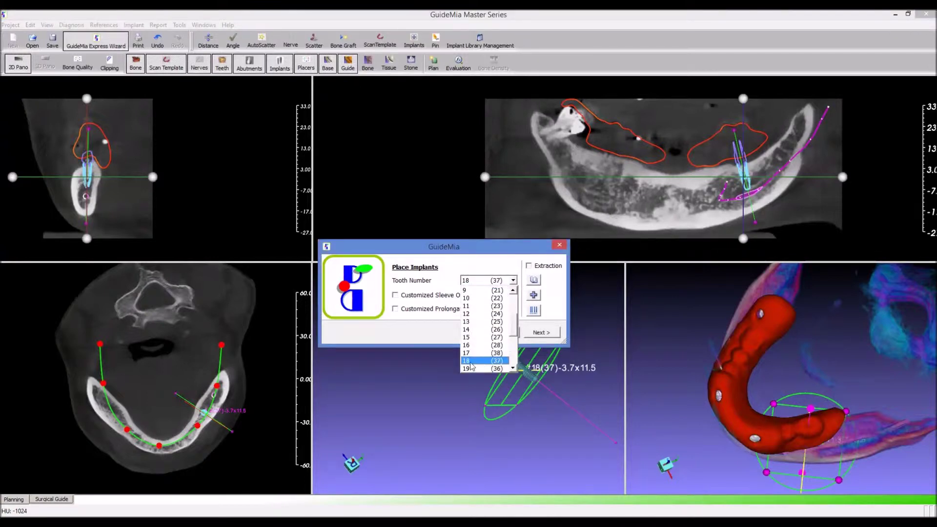
# - Add an InclusiveTapered3.7x10 implant with 3.5 Anterior Straight Esthetic abutment at tooth 19 (36)
pyautogui.click(484, 369)
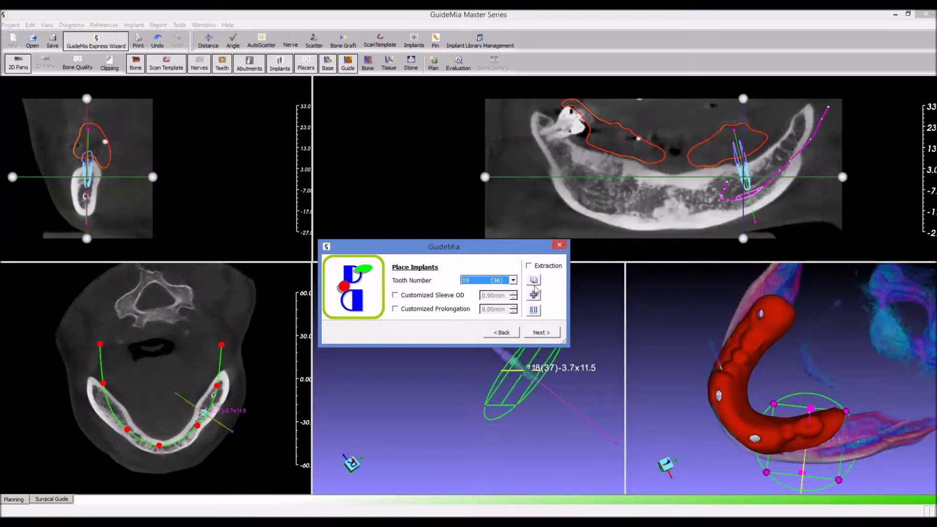
pyautogui.click(534, 296)
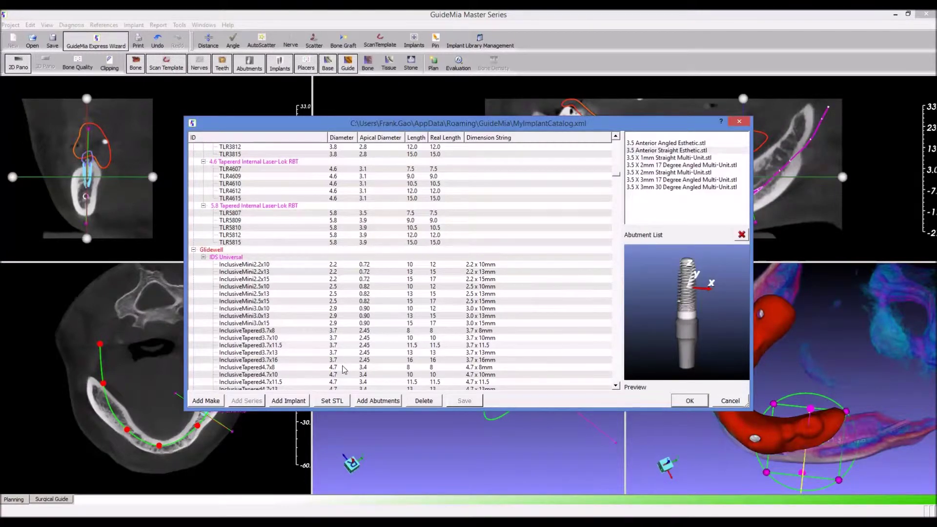
pyautogui.click(342, 338)
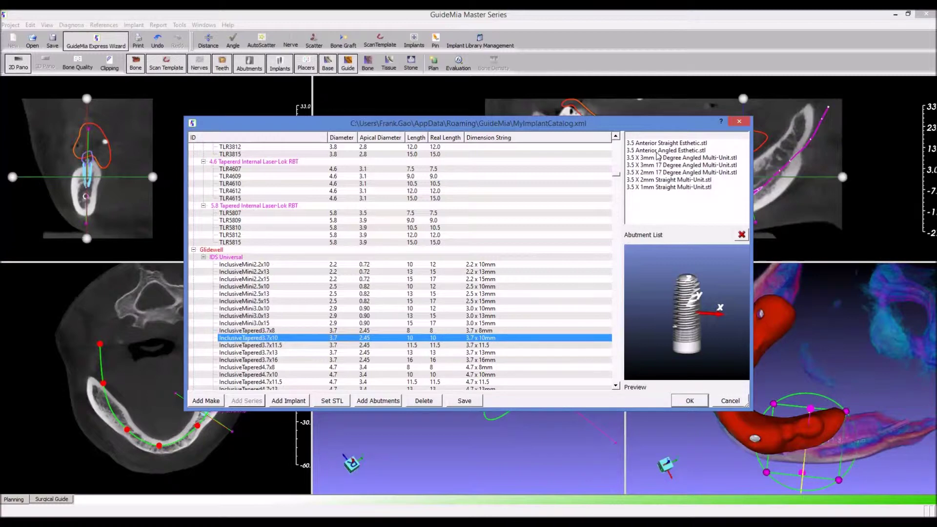
pyautogui.click(659, 143)
pyautogui.click(689, 401)
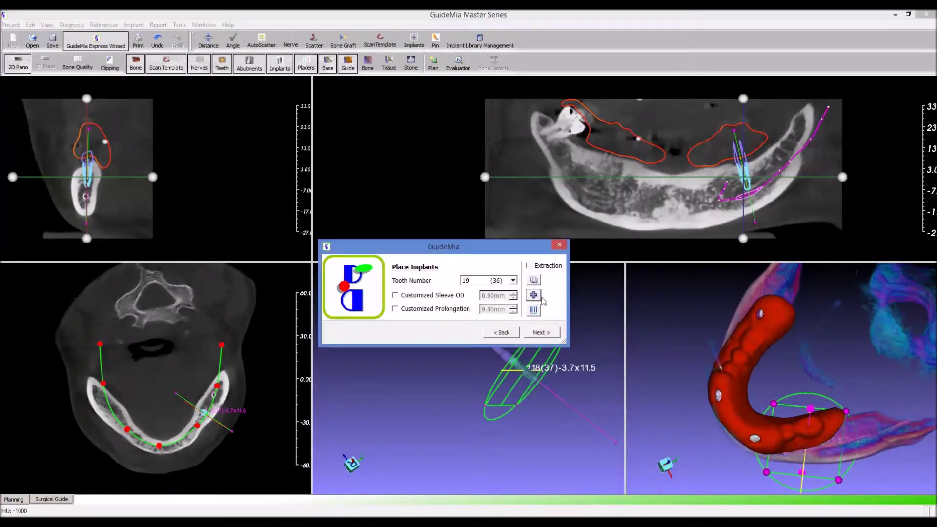
pyautogui.click(792, 435)
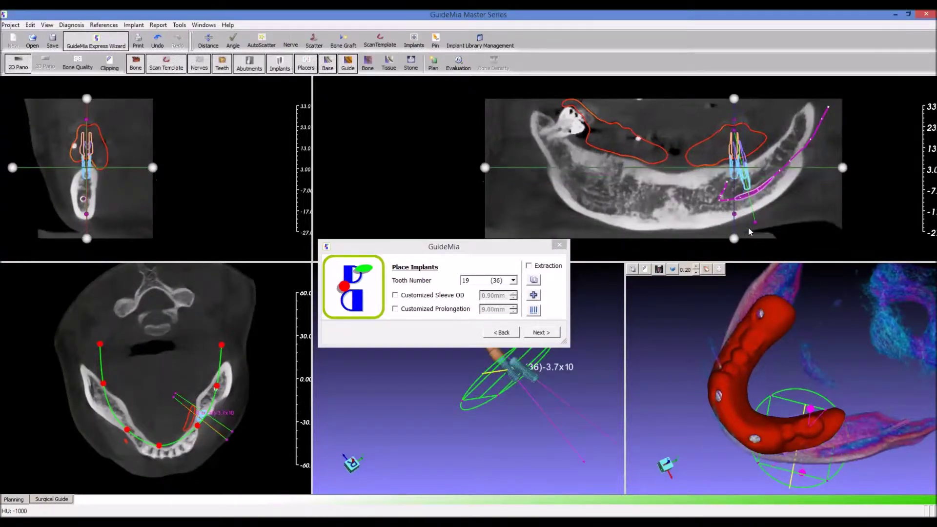
# - Reposition the tooth 19 implant in the jaw and fine-tune its angle
pyautogui.moveTo(734, 172); pyautogui.dragTo(732, 139)
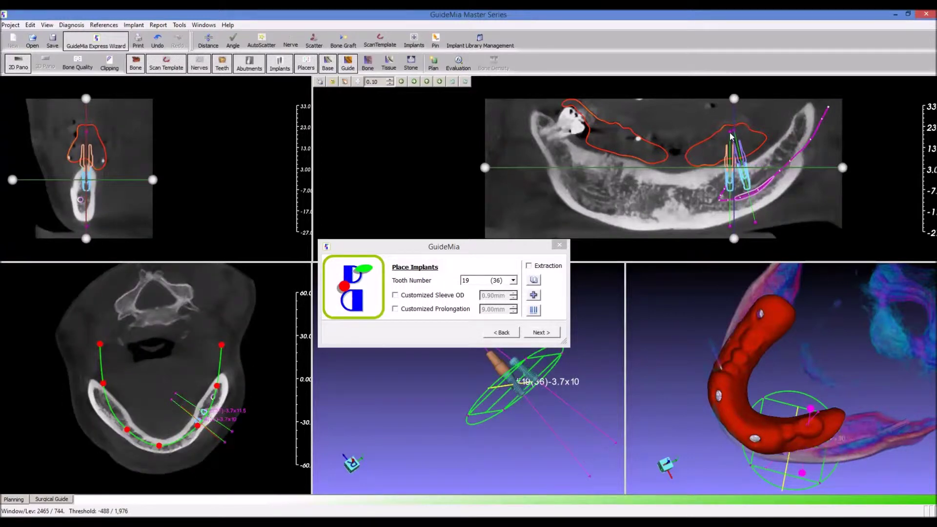
pyautogui.moveTo(732, 140)
pyautogui.mouseDown()
pyautogui.moveTo(715, 136)
pyautogui.moveTo(728, 182)
pyautogui.mouseUp()
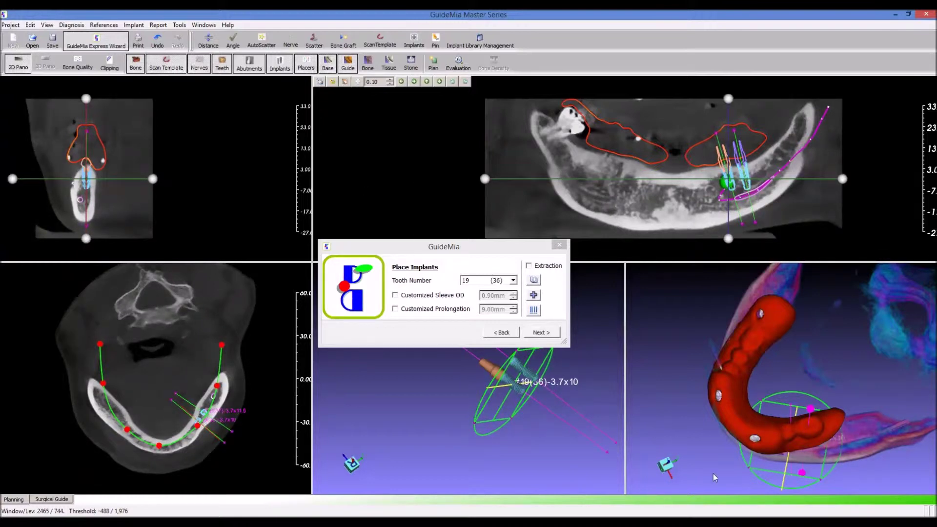
pyautogui.moveTo(773, 373)
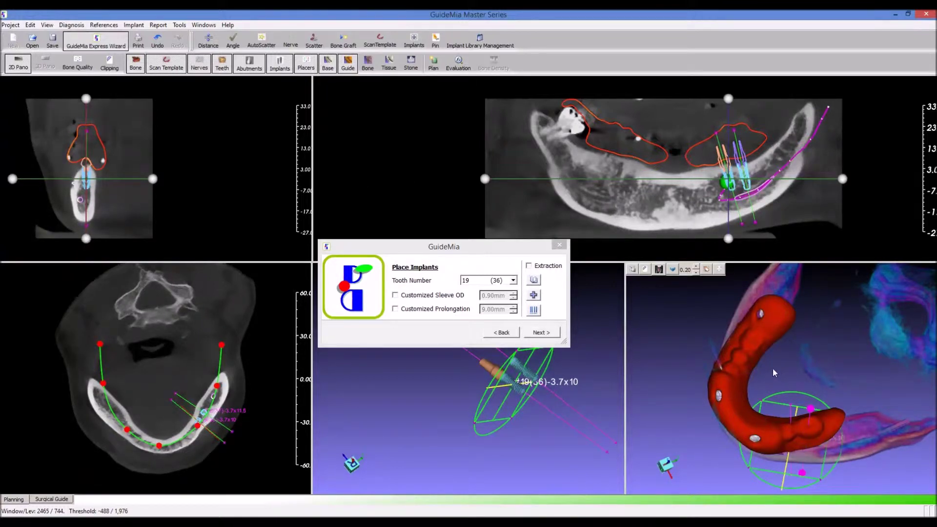
pyautogui.moveTo(749, 380); pyautogui.dragTo(786, 416, button='middle')
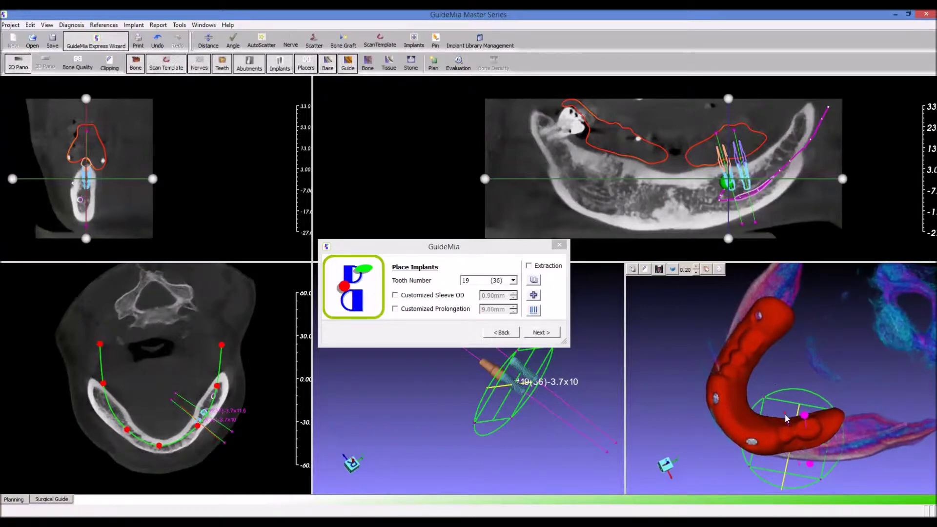
pyautogui.moveTo(784, 422)
pyautogui.mouseDown()
pyautogui.moveTo(750, 472)
pyautogui.moveTo(786, 456)
pyautogui.mouseUp()
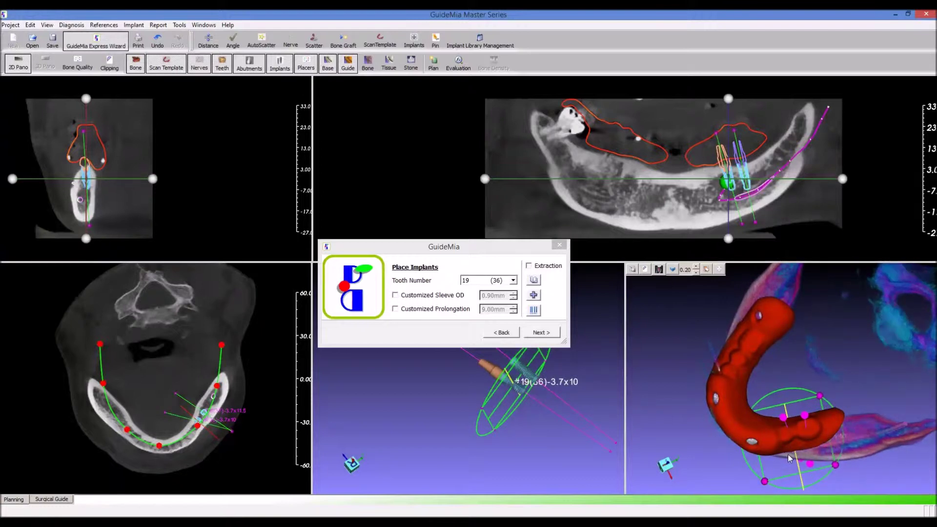
pyautogui.moveTo(786, 456); pyautogui.dragTo(790, 455)
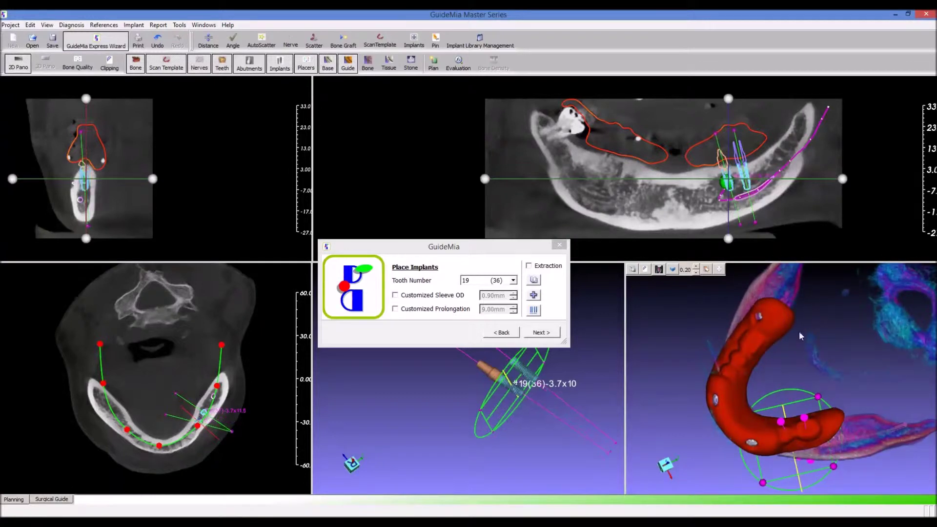
# - Review the slices and 3D model, then hide the scan template from all views
pyautogui.scroll(-2, 732, 212)
pyautogui.scroll(-2, 727, 210)
pyautogui.scroll(-2, 719, 205)
pyautogui.scroll(-2, 712, 202)
pyautogui.scroll(-1, 712, 202)
pyautogui.scroll(-1, 712, 201)
pyautogui.scroll(-1, 712, 201)
pyautogui.scroll(-1, 712, 202)
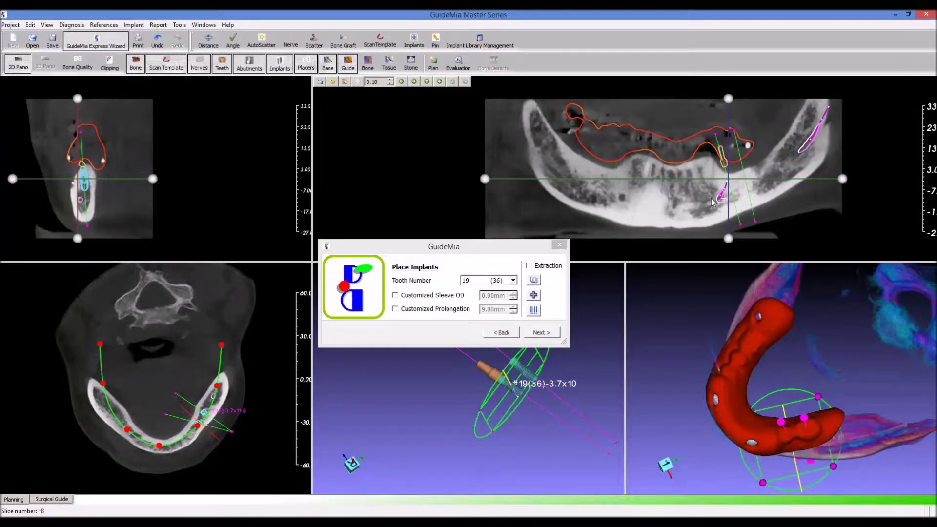
pyautogui.scroll(1, 712, 201)
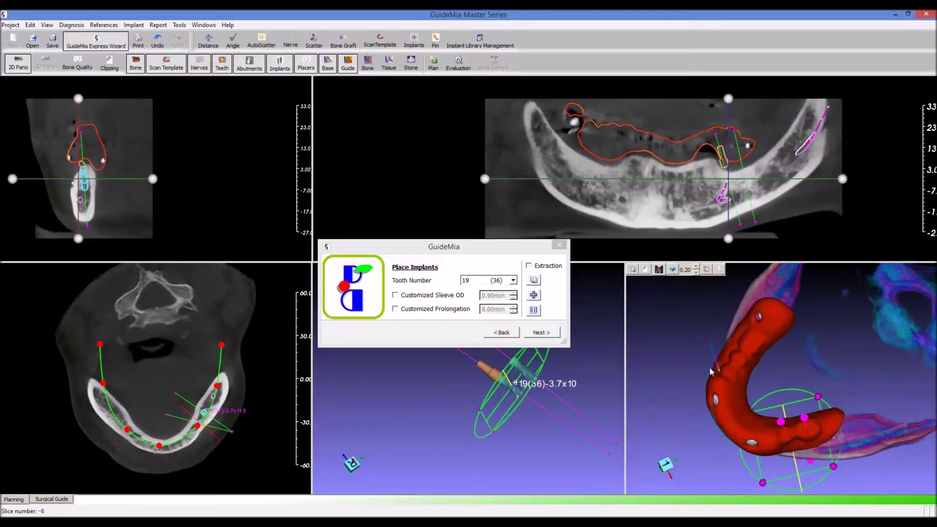
pyautogui.moveTo(672, 350); pyautogui.dragTo(673, 323)
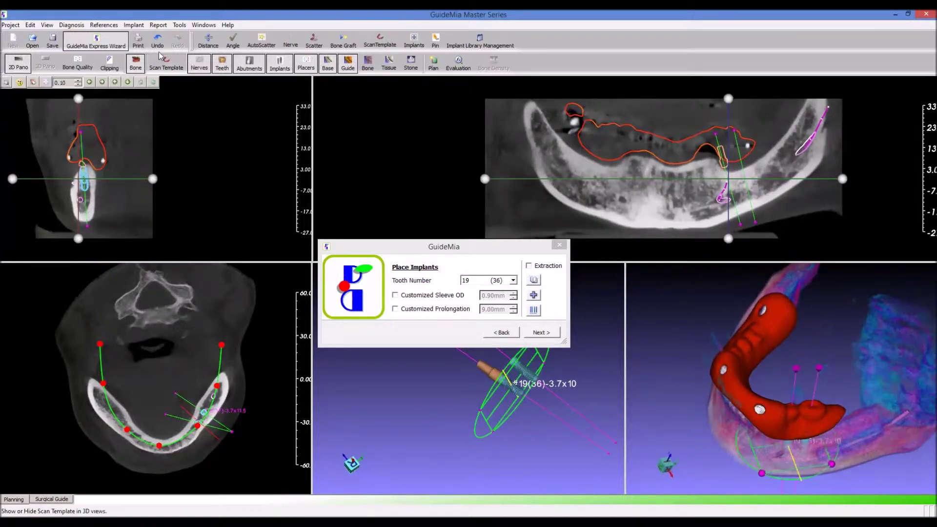
pyautogui.click(163, 68)
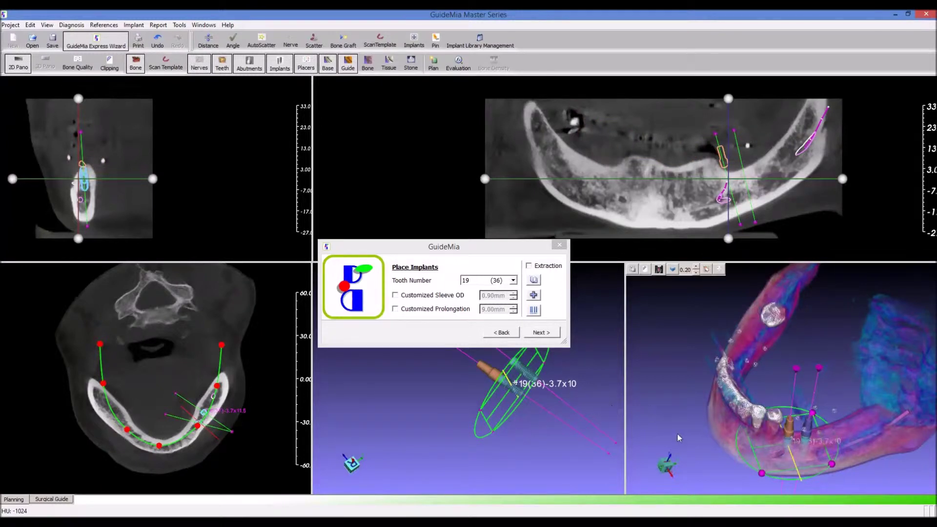
# - Inspect both implants in 3D, then show the scan template's outline and red model again
pyautogui.moveTo(692, 420)
pyautogui.mouseDown()
pyautogui.moveTo(676, 415)
pyautogui.moveTo(671, 355)
pyautogui.moveTo(661, 405)
pyautogui.mouseUp()
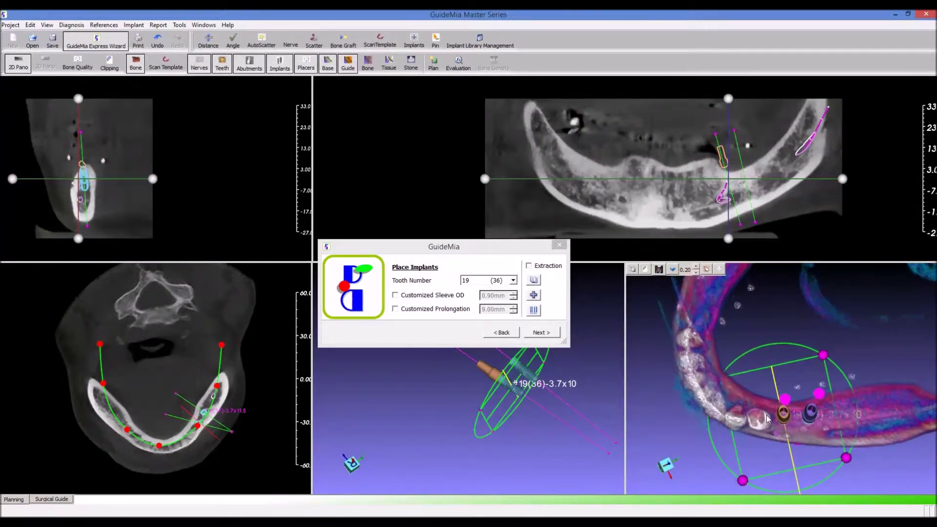
pyautogui.moveTo(802, 423); pyautogui.dragTo(799, 422)
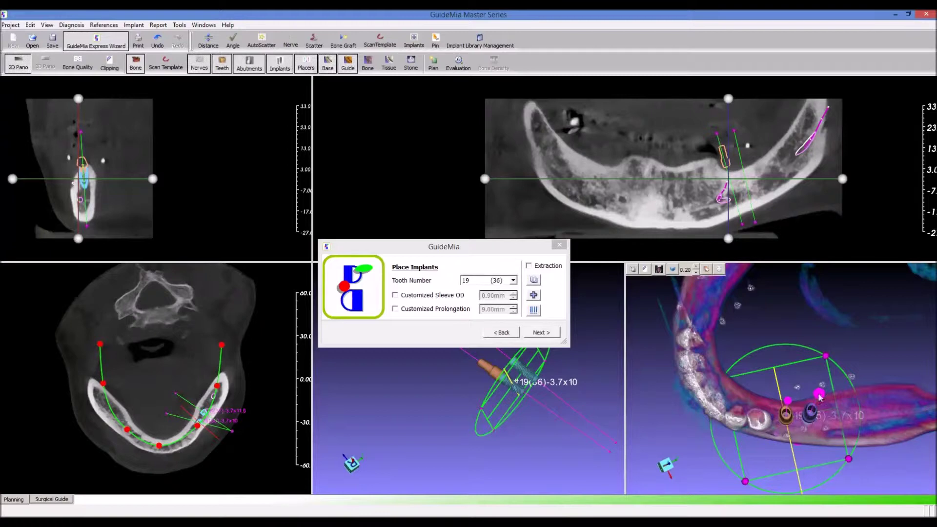
pyautogui.moveTo(848, 374); pyautogui.dragTo(861, 366)
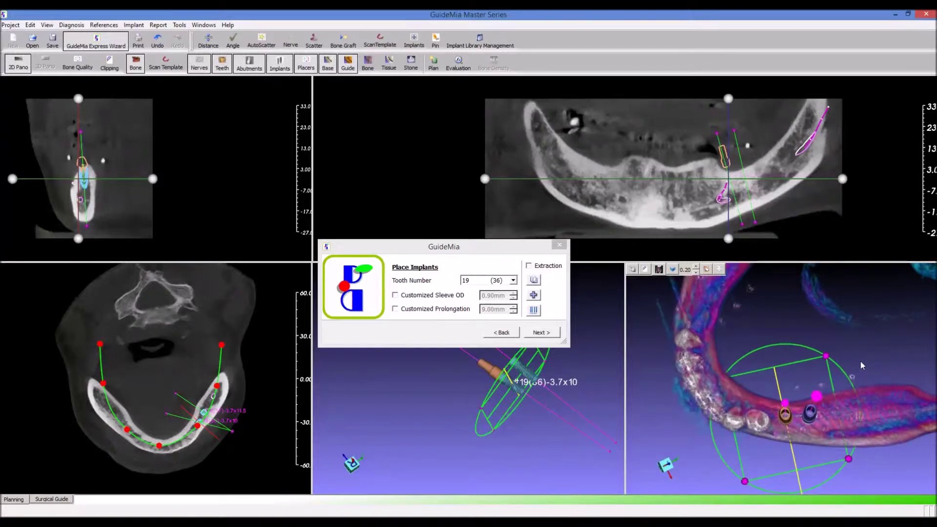
pyautogui.moveTo(800, 427); pyautogui.dragTo(796, 432)
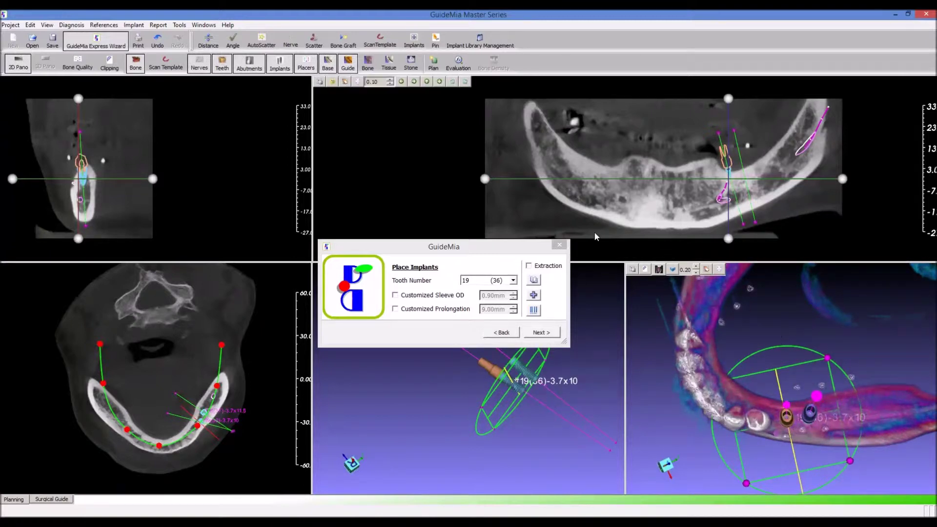
pyautogui.click(166, 64)
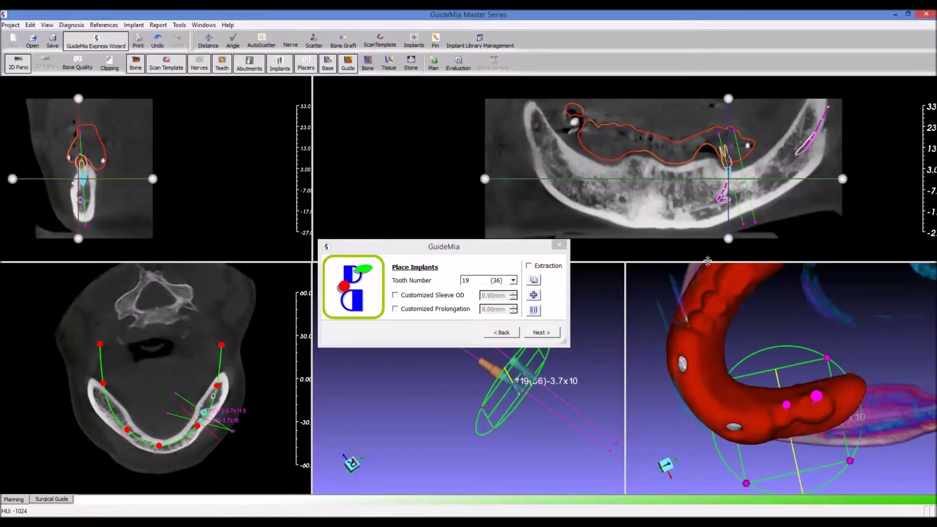
pyautogui.moveTo(544, 246); pyautogui.dragTo(568, 181)
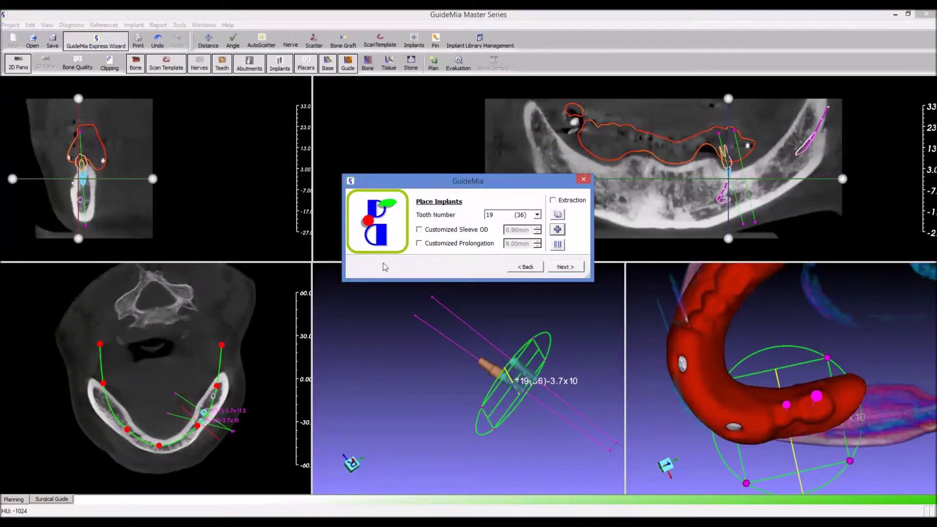
# - Accept the plan validation risks and proceed to Design Surgical Guides with the implant cross-section shown
pyautogui.moveTo(423, 182); pyautogui.dragTo(423, 152)
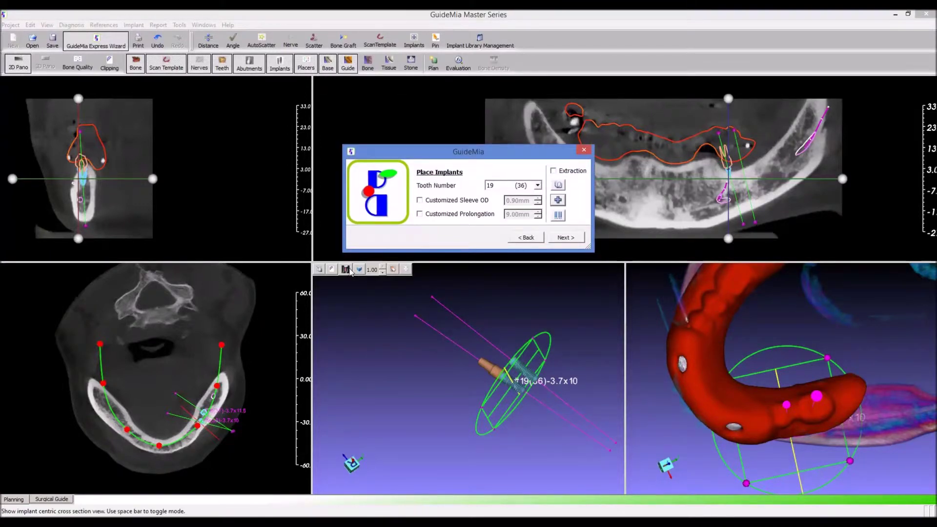
pyautogui.click(346, 270)
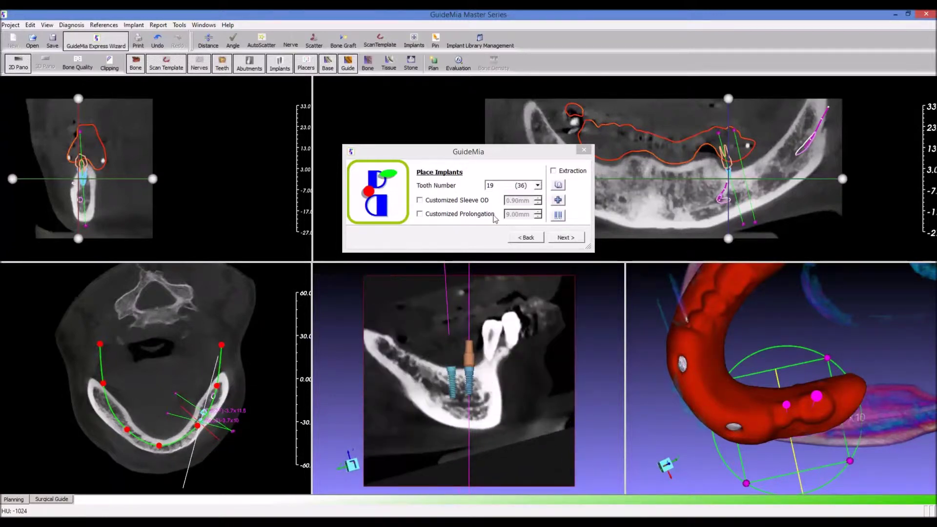
pyautogui.click(559, 238)
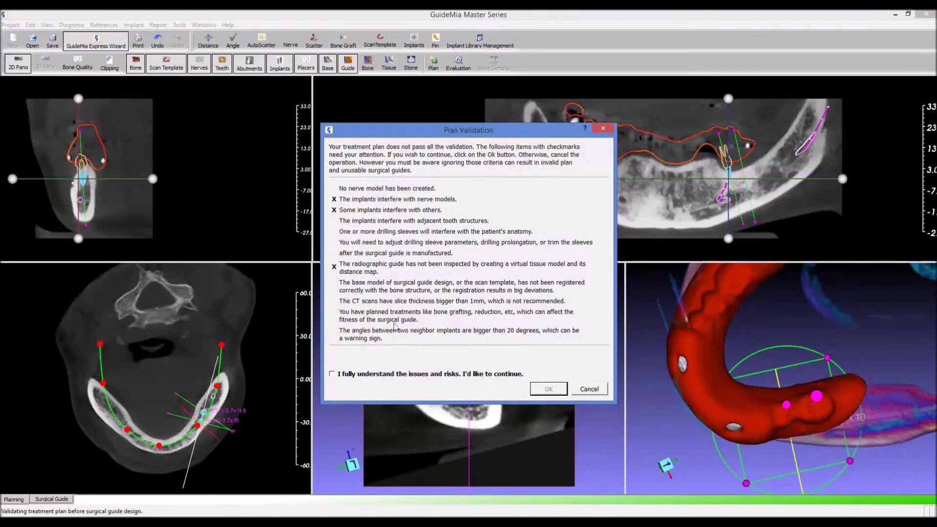
pyautogui.click(408, 375)
pyautogui.click(550, 390)
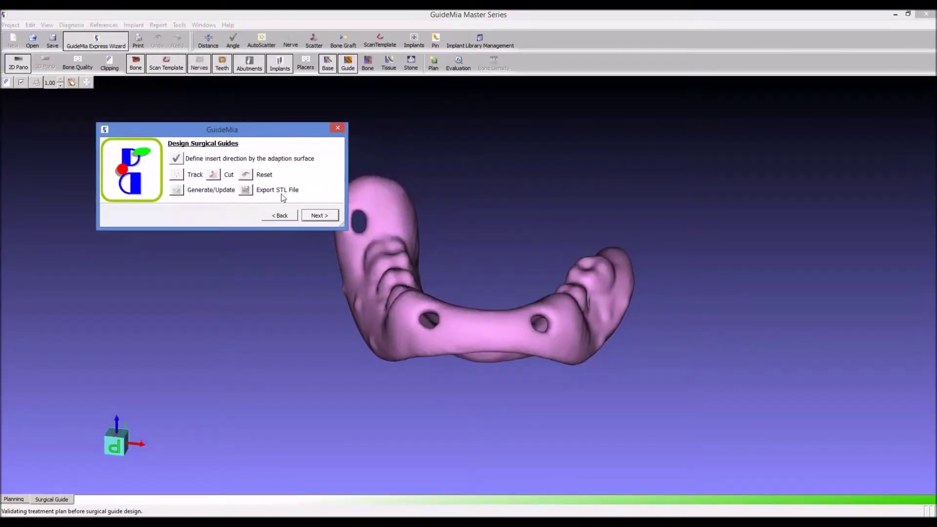
pyautogui.moveTo(456, 375)
pyautogui.mouseDown()
pyautogui.moveTo(477, 195)
pyautogui.moveTo(477, 247)
pyautogui.moveTo(468, 206)
pyautogui.moveTo(476, 195)
pyautogui.moveTo(477, 210)
pyautogui.moveTo(436, 210)
pyautogui.mouseUp()
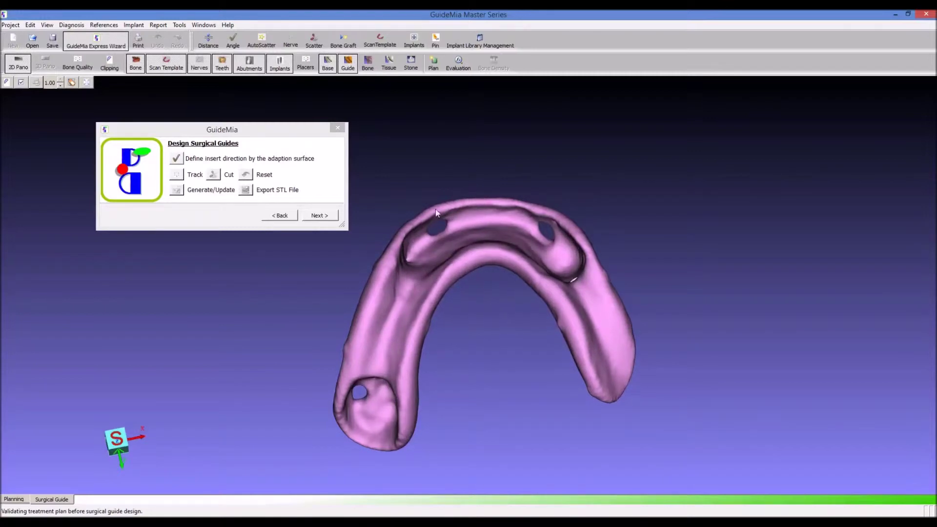
# - Generate the tooth-borne guide with two sleeve holes at the implant sites, then rotate to inspect it
pyautogui.click(176, 189)
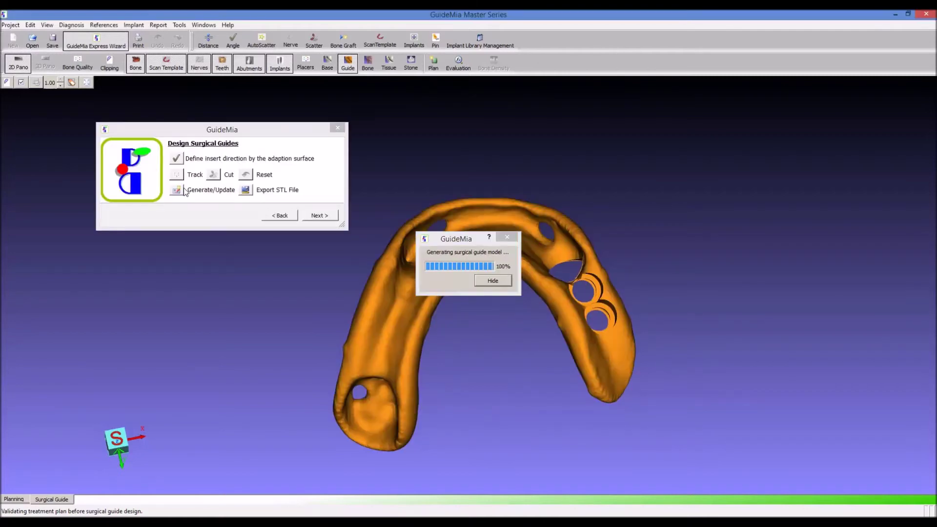
pyautogui.moveTo(467, 192)
pyautogui.mouseDown()
pyautogui.moveTo(481, 360)
pyautogui.moveTo(516, 409)
pyautogui.moveTo(501, 388)
pyautogui.moveTo(517, 389)
pyautogui.mouseUp()
# - Zoom and rotate the surgical guide to examine its sleeve openings
pyautogui.scroll(2, 564, 326)
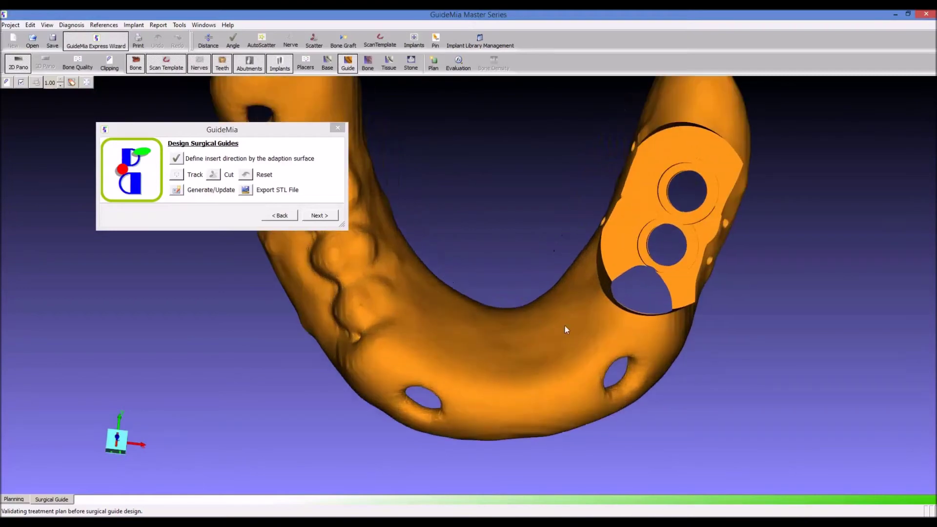
pyautogui.scroll(1, 473, 350)
pyautogui.scroll(1, 516, 306)
pyautogui.scroll(1, 594, 314)
pyautogui.moveTo(639, 318)
pyautogui.mouseDown()
pyautogui.moveTo(702, 319)
pyautogui.moveTo(564, 262)
pyautogui.moveTo(594, 308)
pyautogui.moveTo(658, 326)
pyautogui.moveTo(632, 254)
pyautogui.moveTo(681, 330)
pyautogui.moveTo(821, 408)
pyautogui.moveTo(750, 394)
pyautogui.mouseUp()
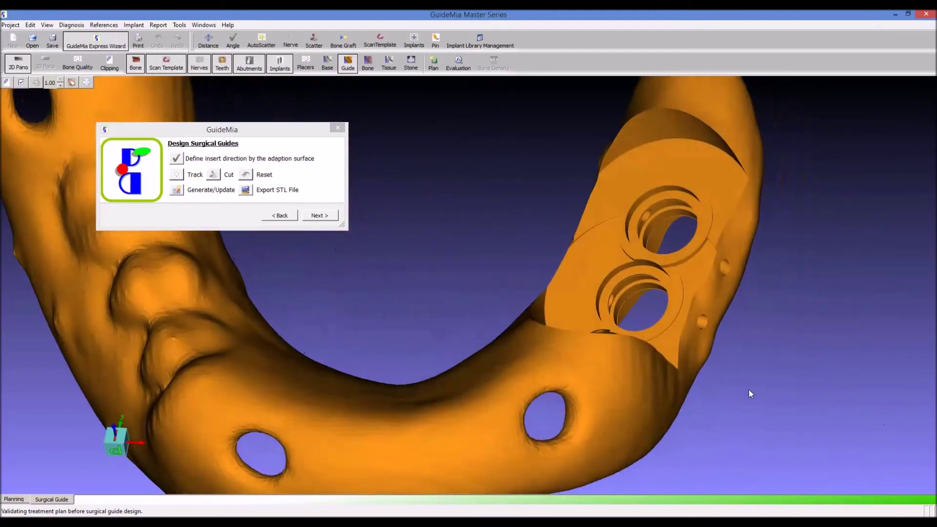
pyautogui.scroll(-2, 481, 305)
pyautogui.scroll(-1, 403, 299)
# - Export the guide as testa.stl, overwriting the old file, and advance to the Reporting step
pyautogui.click(246, 190)
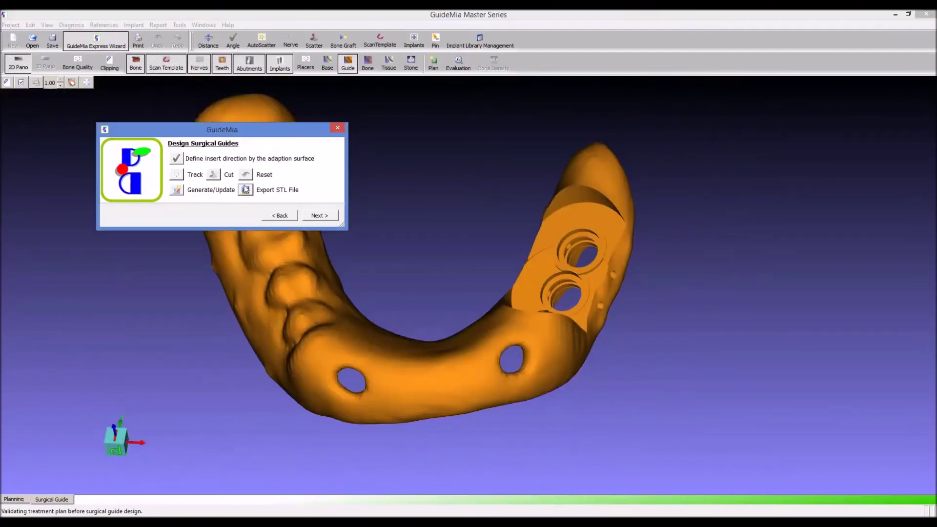
pyautogui.click(221, 259)
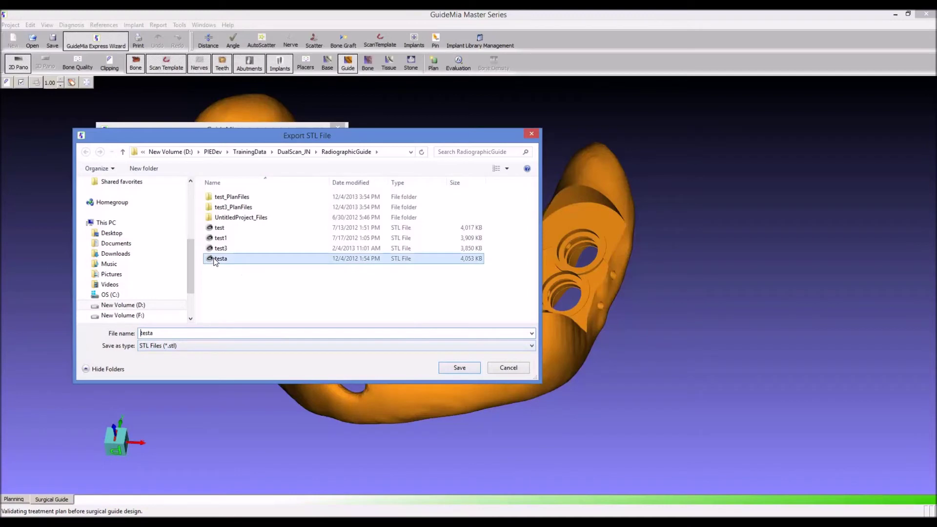
pyautogui.click(458, 368)
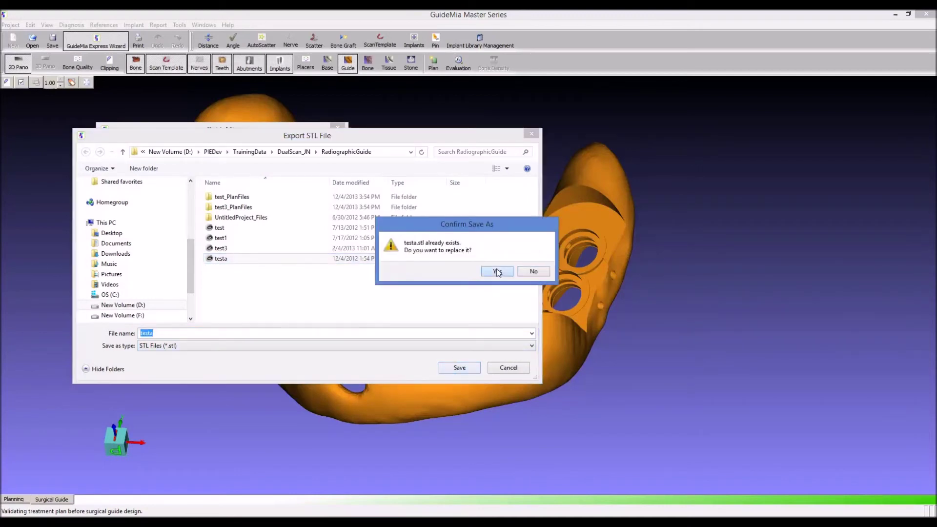
pyautogui.click(498, 271)
pyautogui.click(318, 216)
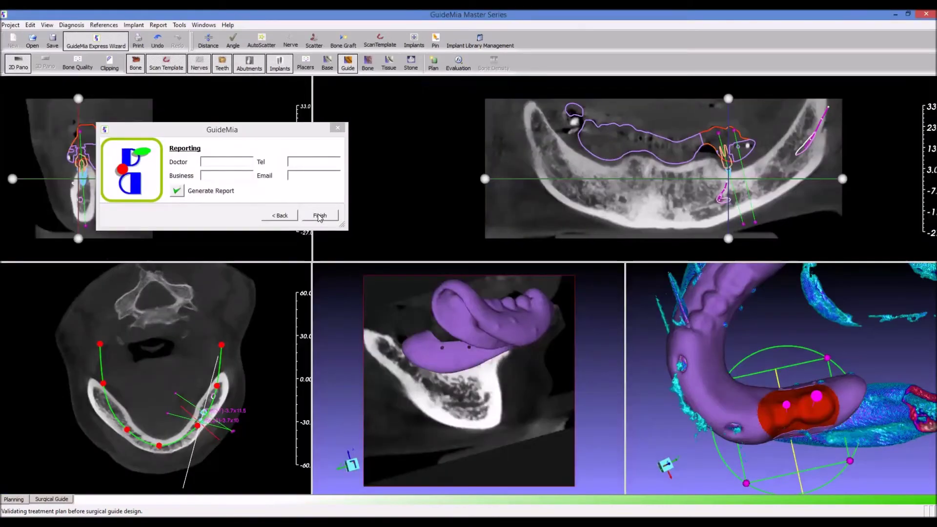
# - Enter the doctor's name, business, phone and e-mail on the Reporting page and generate the report
pyautogui.click(228, 161)
pyautogui.write('Dr John')
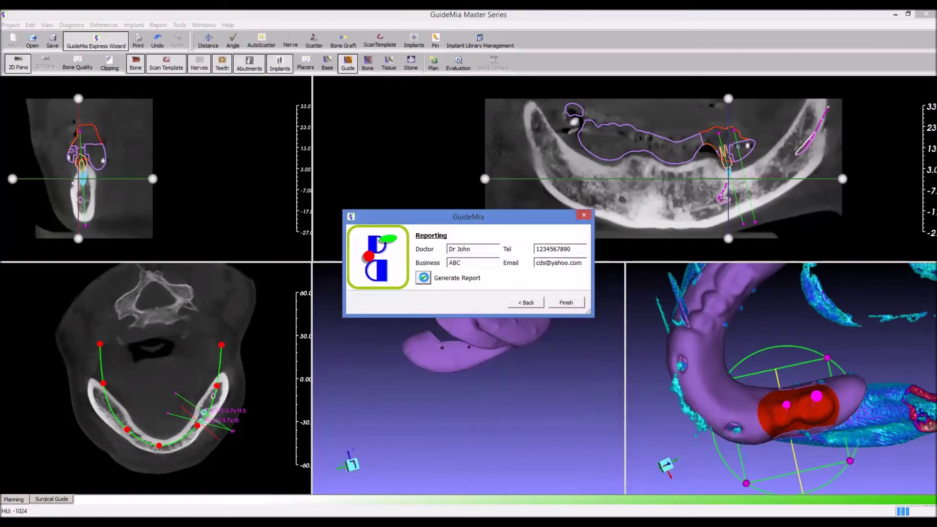
pyautogui.press('Return')
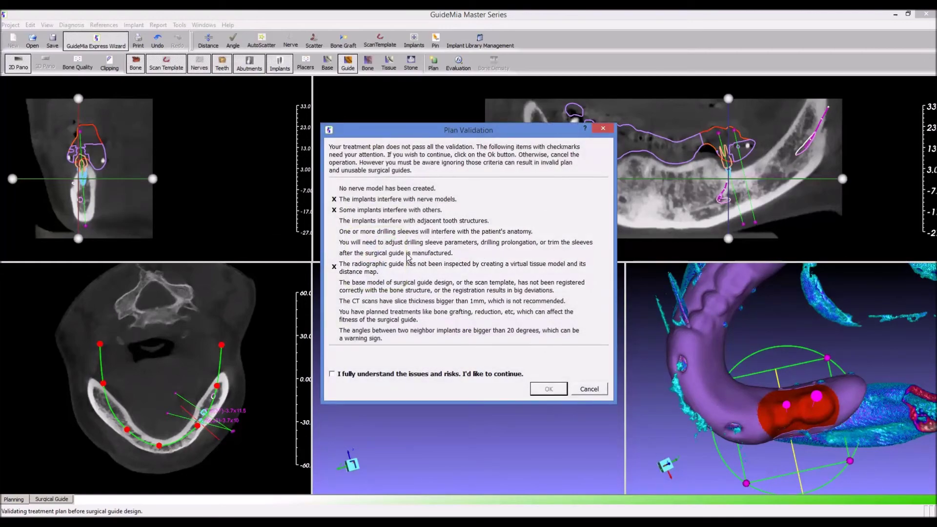
# - Acknowledge the plan validation warning and save the report as test3.htm, replacing the existing file
pyautogui.click(386, 374)
pyautogui.click(555, 390)
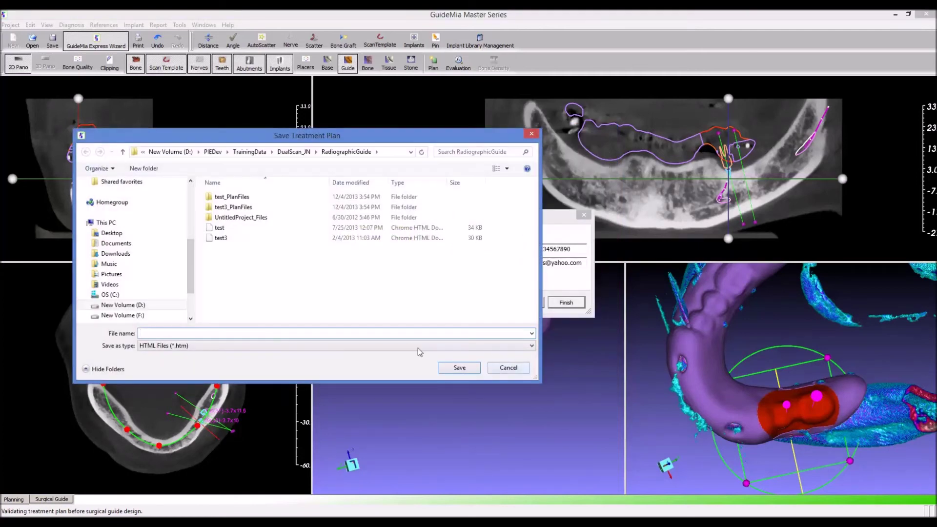
pyautogui.click(234, 238)
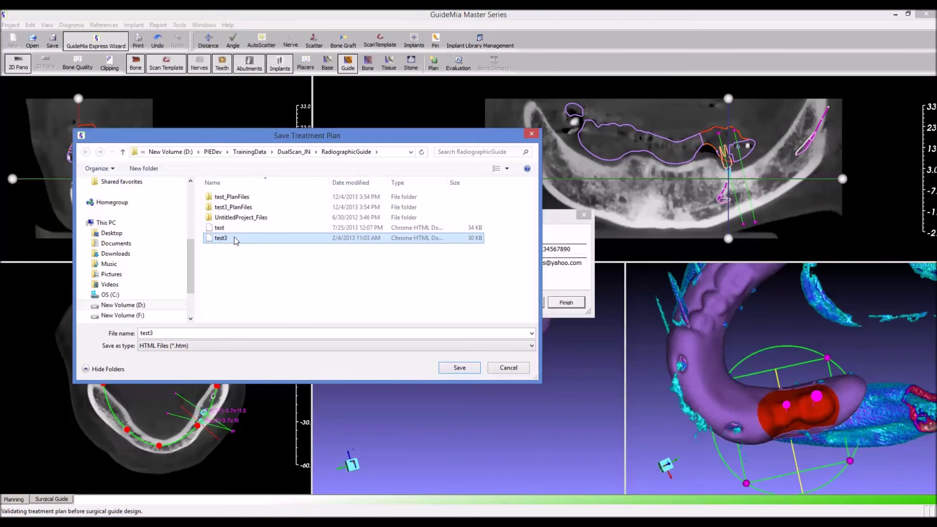
pyautogui.doubleClick(234, 239)
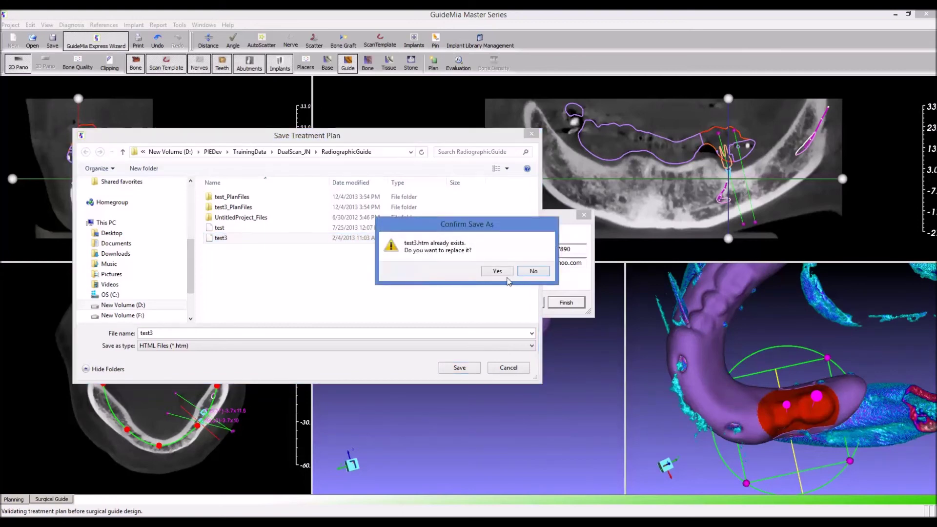
pyautogui.click(503, 272)
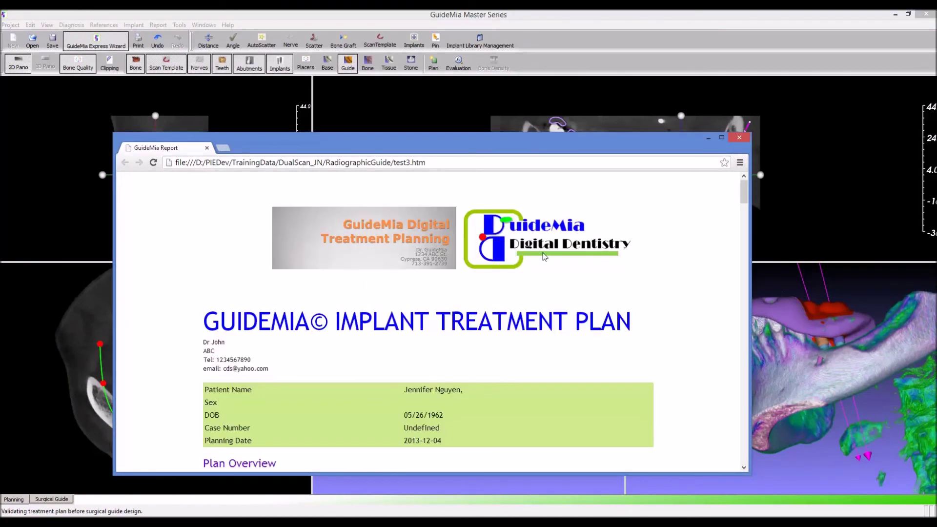
# - Scroll the test3.htm report down to the tooth 18 and 19 drilling instructions, guide details and 3D images
pyautogui.scroll(-1, 465, 244)
pyautogui.scroll(-1, 465, 243)
pyautogui.scroll(-3, 465, 242)
pyautogui.scroll(-2, 465, 241)
pyautogui.scroll(-2, 465, 241)
pyautogui.scroll(-2, 465, 242)
pyautogui.scroll(-1, 466, 243)
pyautogui.scroll(-2, 466, 243)
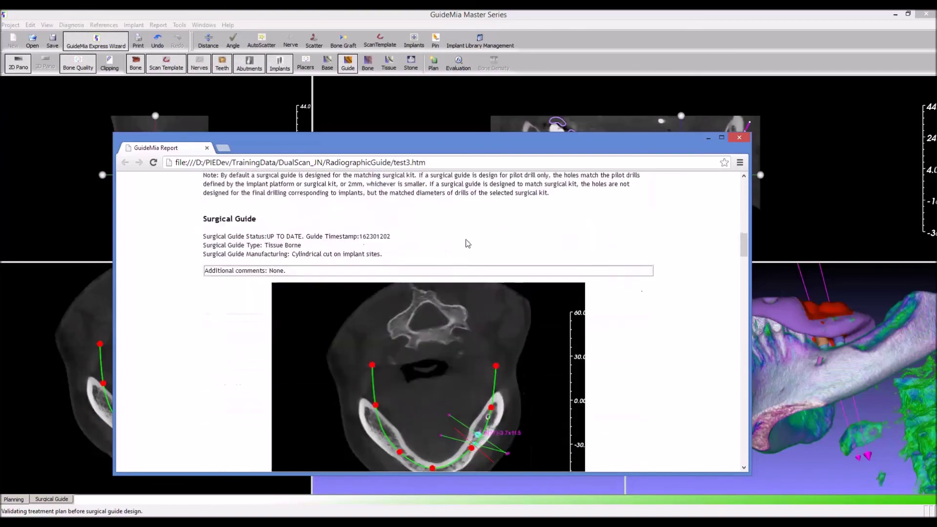
pyautogui.scroll(-2, 466, 243)
pyautogui.scroll(-4, 467, 241)
pyautogui.scroll(-3, 467, 242)
pyautogui.scroll(-3, 476, 238)
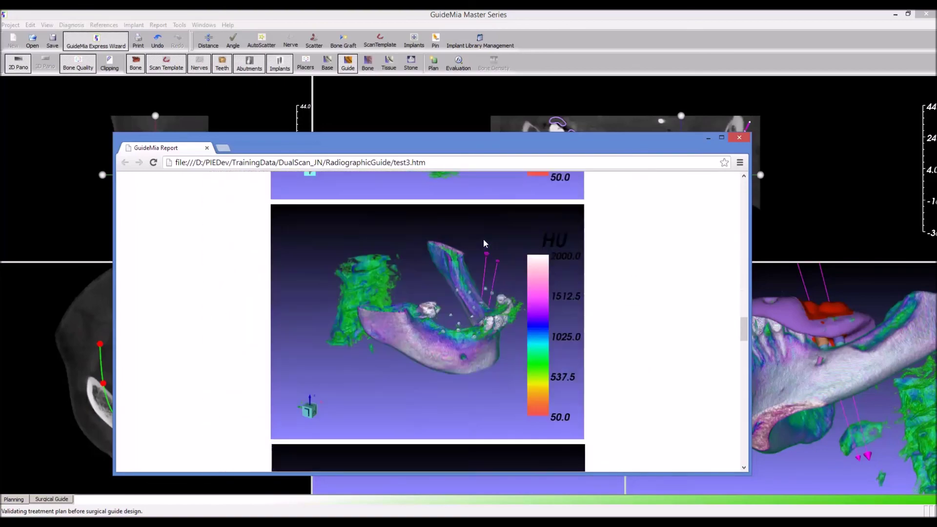